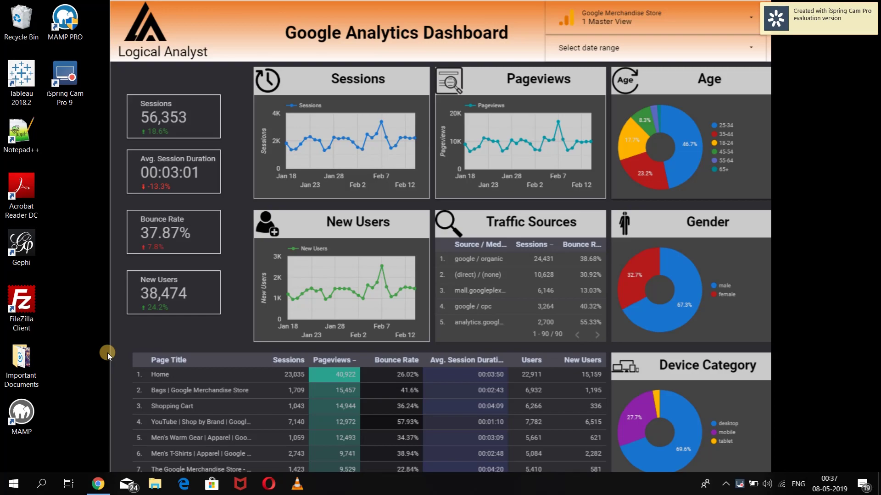
Step: Switch to the browser and examine the website performance dashboard article, including its preview image and the Get this dashboard link
{"action": "left_click", "coordinate": [95, 485]}
{"action": "scroll", "coordinate": [87, 316], "scroll_direction": "down", "scroll_amount": 2}
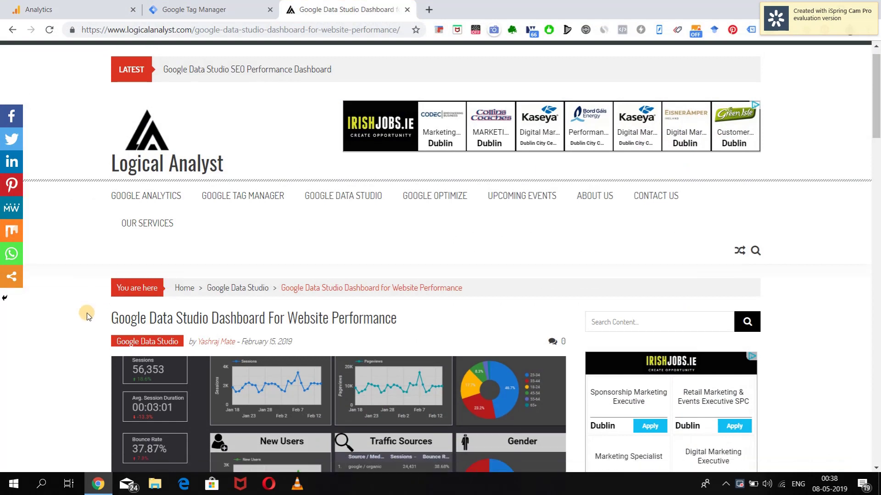
{"action": "scroll", "coordinate": [87, 313], "scroll_direction": "up", "scroll_amount": 2}
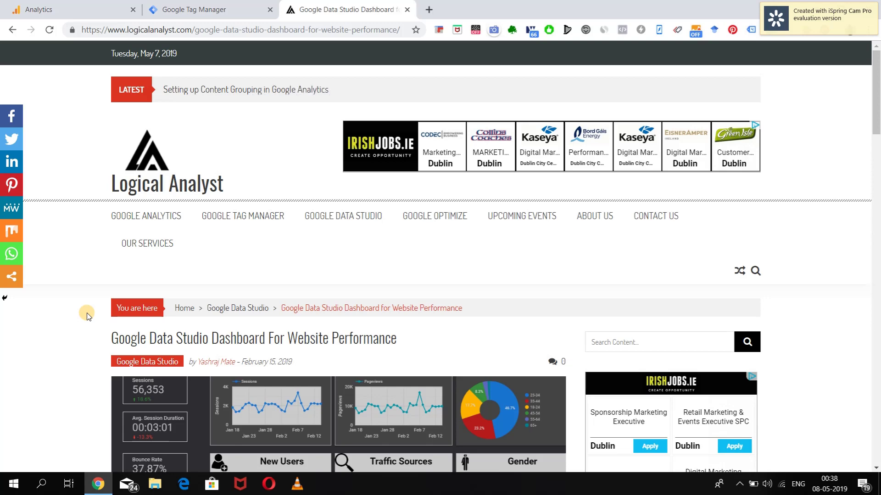
{"action": "scroll", "coordinate": [87, 313], "scroll_direction": "down", "scroll_amount": 3}
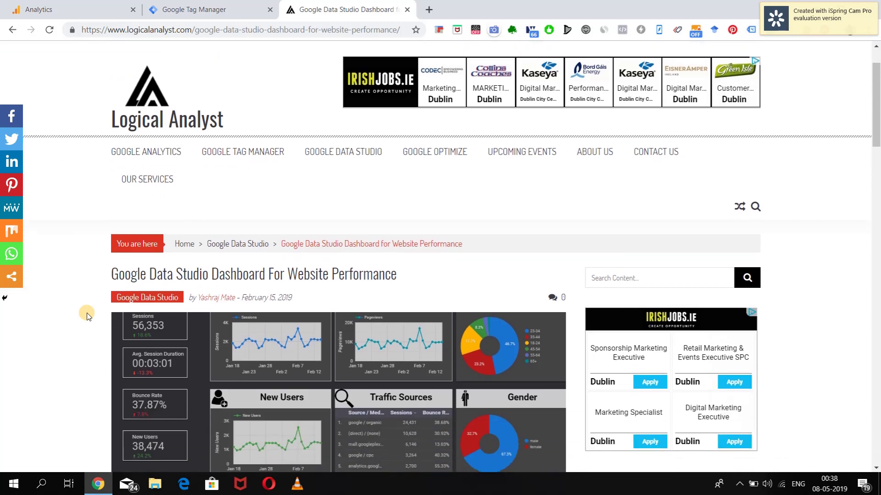
{"action": "scroll", "coordinate": [87, 313], "scroll_direction": "down", "scroll_amount": 2}
{"action": "scroll", "coordinate": [87, 312], "scroll_direction": "up", "scroll_amount": 1}
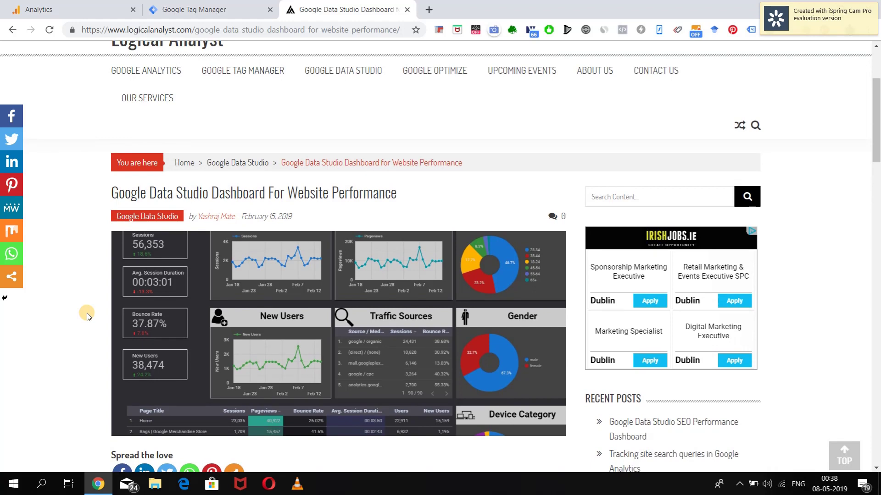
{"action": "scroll", "coordinate": [87, 313], "scroll_direction": "down", "scroll_amount": 4}
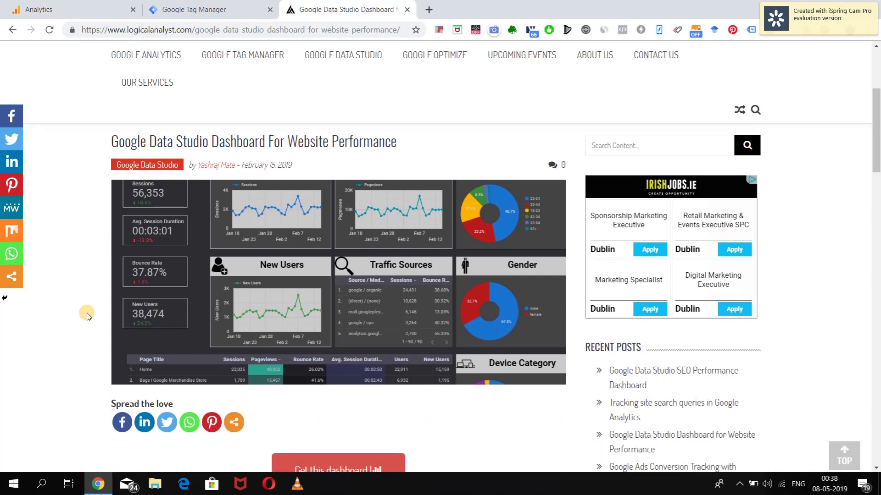
{"action": "scroll", "coordinate": [87, 313], "scroll_direction": "up", "scroll_amount": 3}
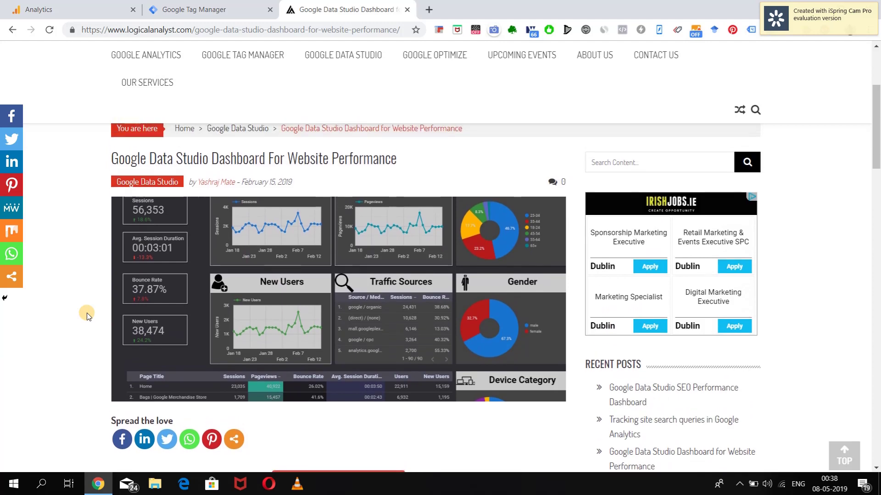
{"action": "scroll", "coordinate": [86, 313], "scroll_direction": "down", "scroll_amount": 4}
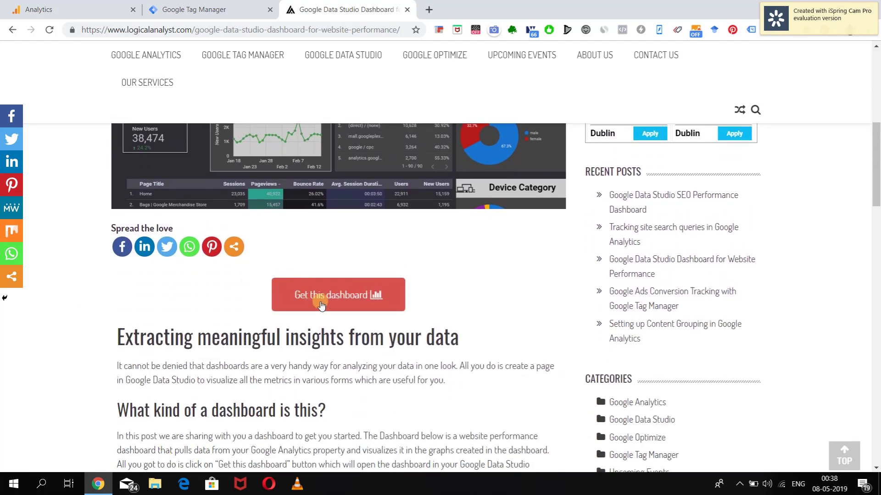
{"action": "scroll", "coordinate": [238, 297], "scroll_direction": "up", "scroll_amount": 8}
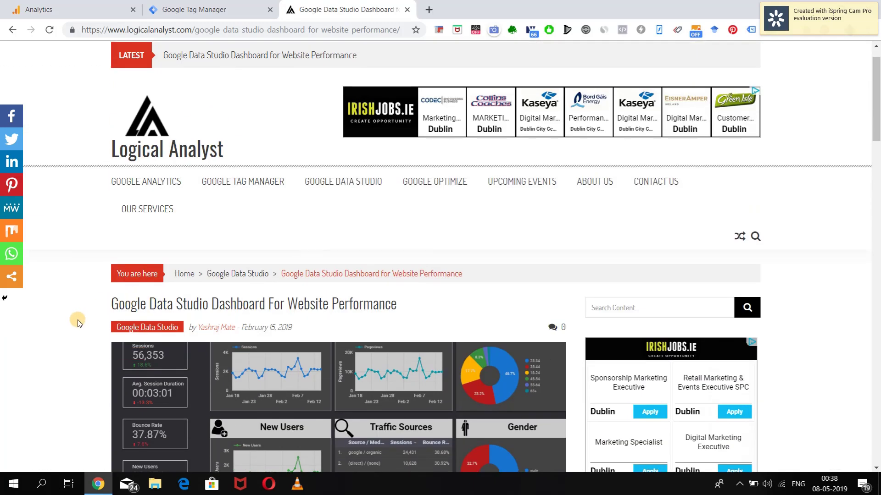
{"action": "scroll", "coordinate": [78, 321], "scroll_direction": "down", "scroll_amount": 4}
{"action": "scroll", "coordinate": [78, 323], "scroll_direction": "up", "scroll_amount": 2}
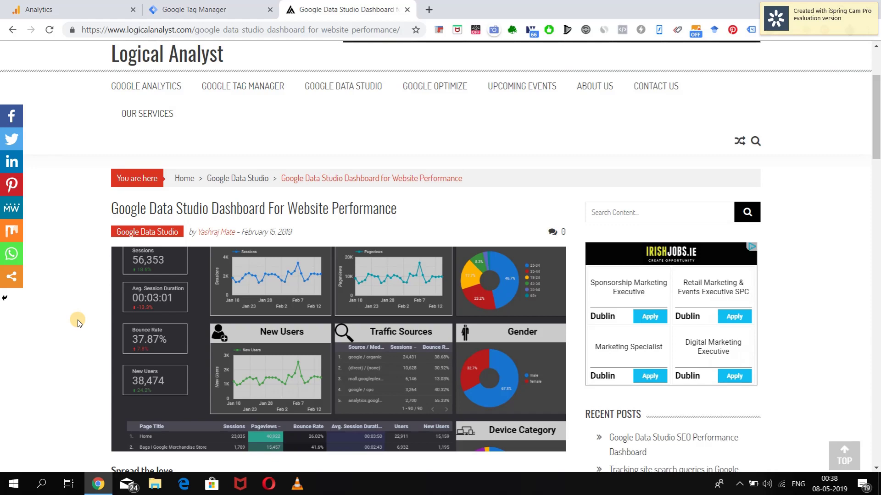
{"action": "scroll", "coordinate": [78, 322], "scroll_direction": "down", "scroll_amount": 3}
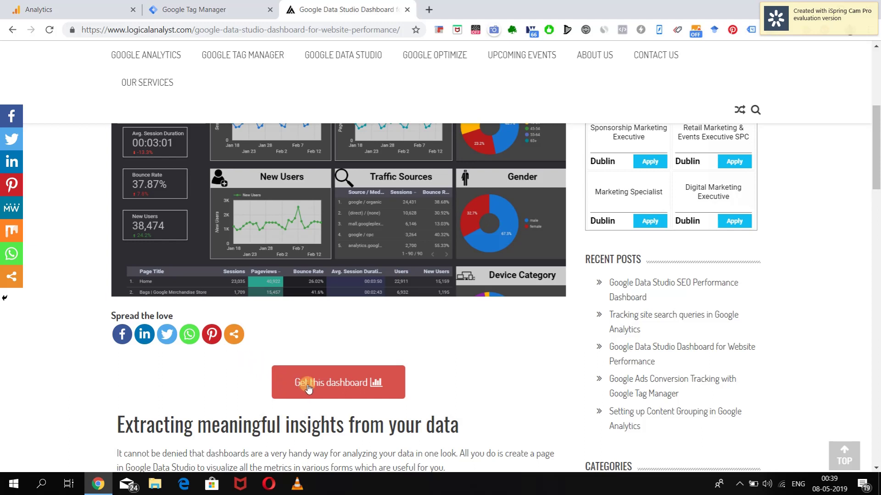
Step: Open the dashboard through the article's Get this dashboard link and view the loaded Data Studio report
{"action": "left_click", "coordinate": [338, 388]}
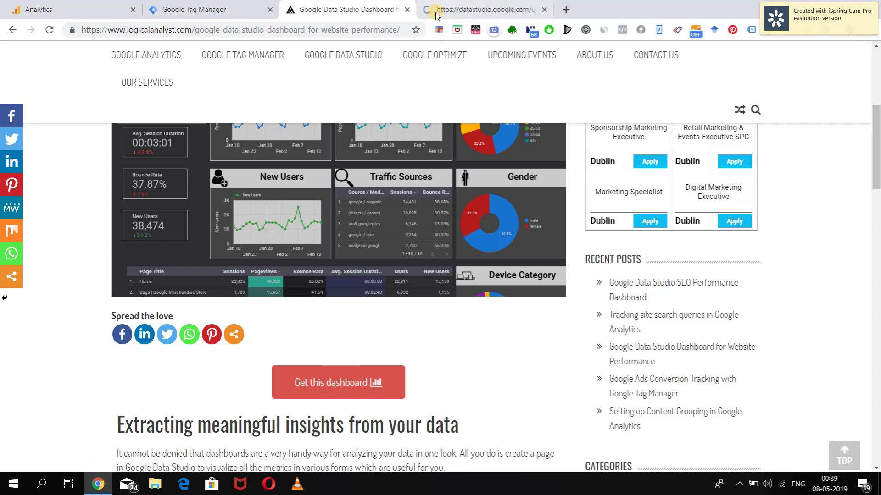
{"action": "left_click", "coordinate": [448, 4]}
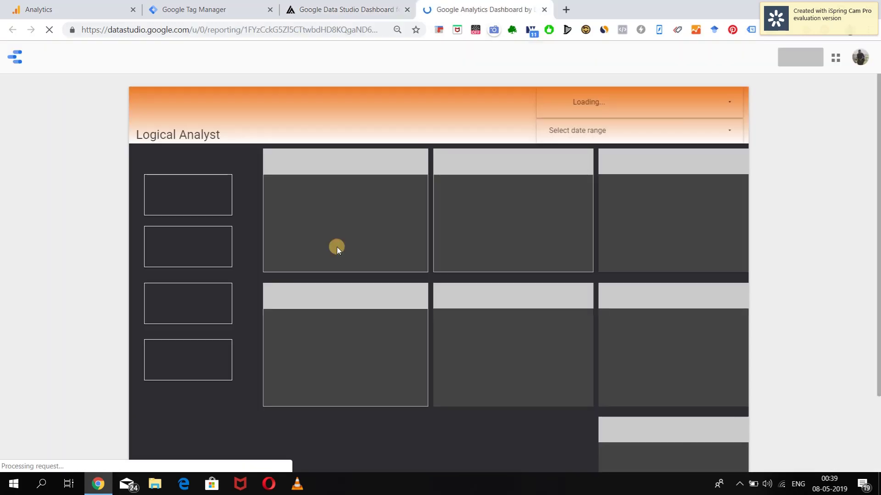
{"action": "scroll", "coordinate": [337, 247], "scroll_direction": "down", "scroll_amount": 2}
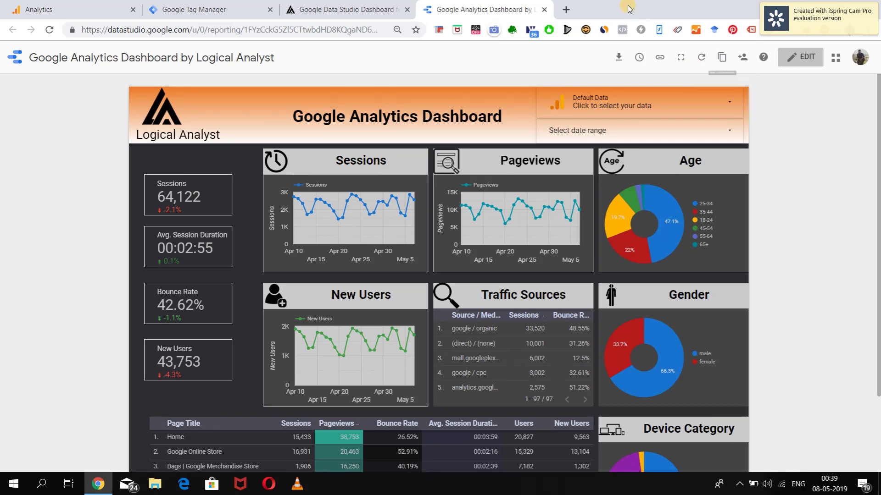
Step: Close the Data Studio report and return to the beginning of the website performance dashboard article
{"action": "left_click", "coordinate": [544, 9]}
{"action": "left_click", "coordinate": [269, 6]}
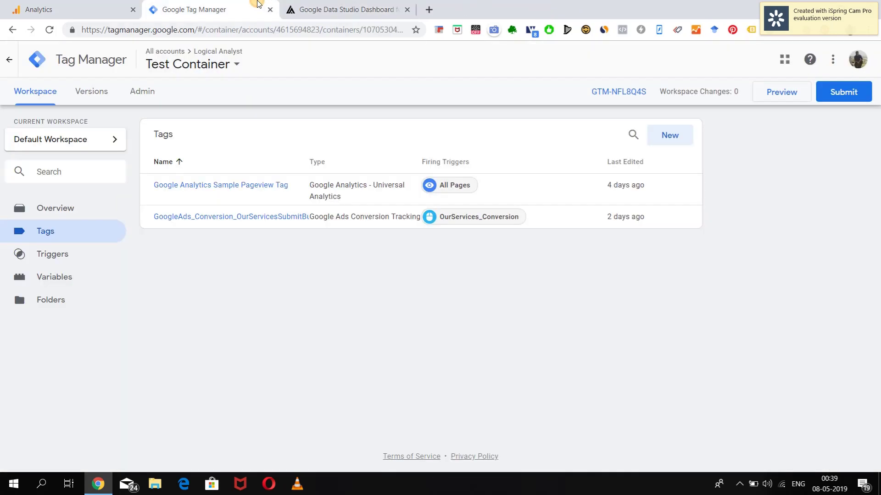
{"action": "left_click", "coordinate": [303, 9]}
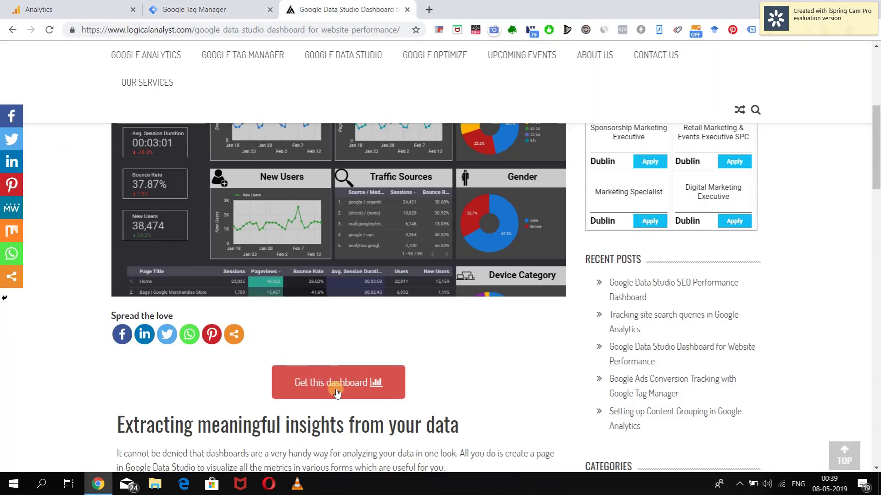
{"action": "scroll", "coordinate": [87, 393], "scroll_direction": "up", "scroll_amount": 6}
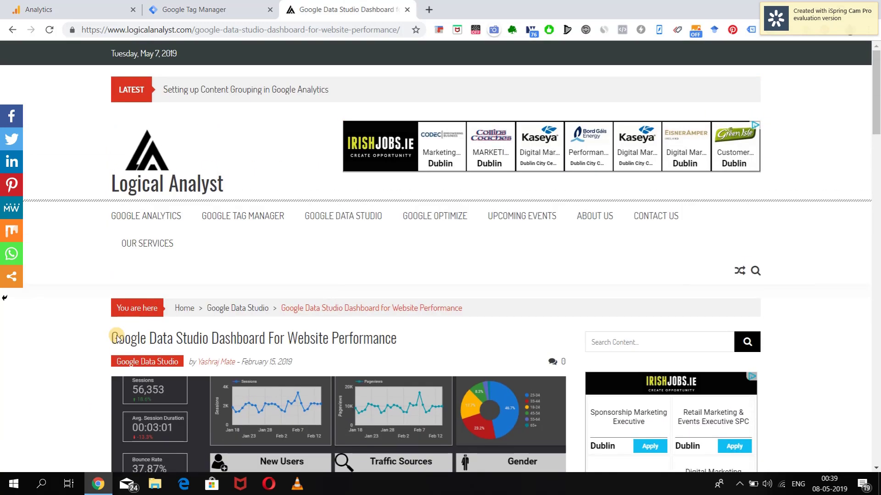
Step: Switch to Google Tag Manager and create a new tag named GA_Events_Dashboards_WebsitePerformanceDashboardClick
{"action": "left_click", "coordinate": [235, 8]}
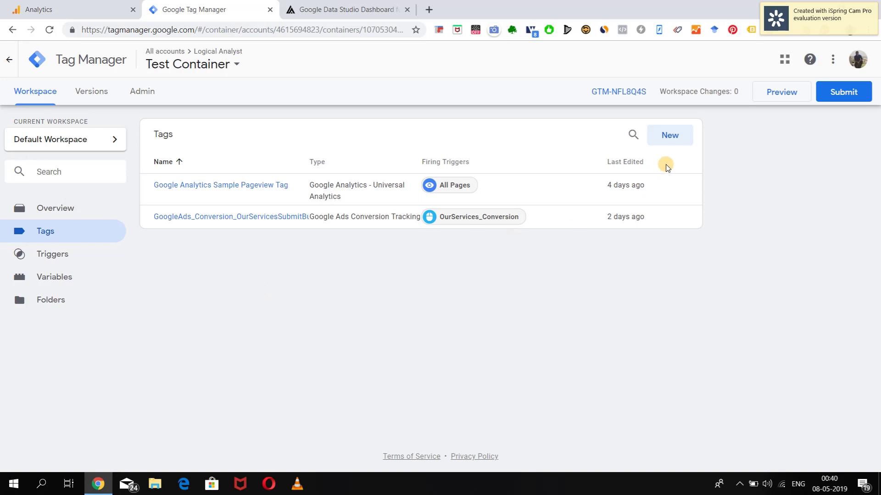
{"action": "left_click", "coordinate": [673, 136]}
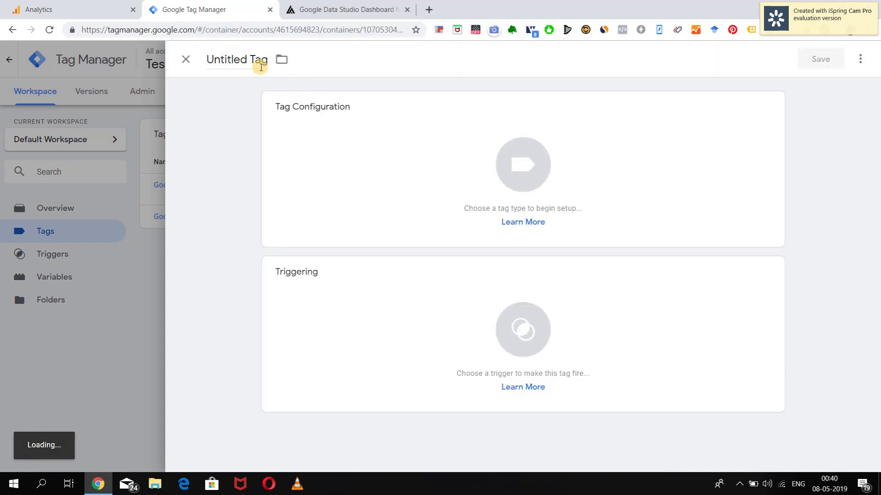
{"action": "left_click", "coordinate": [258, 66]}
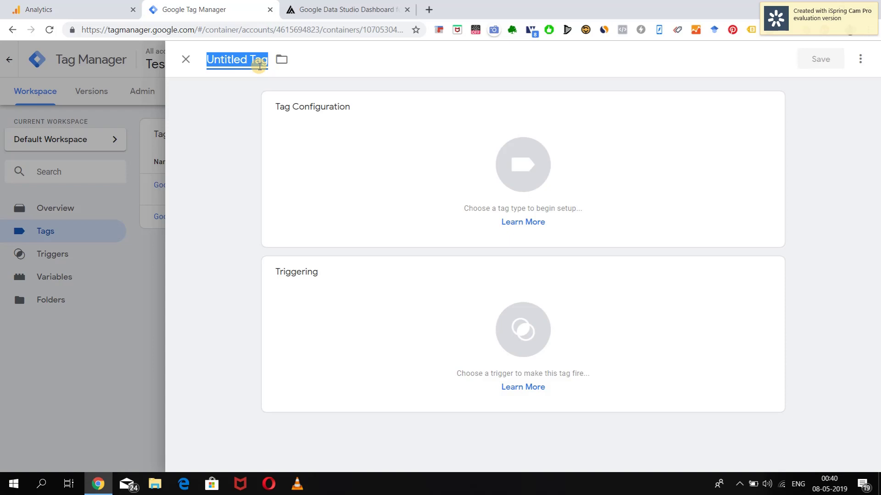
{"action": "type", "text": "GA"}
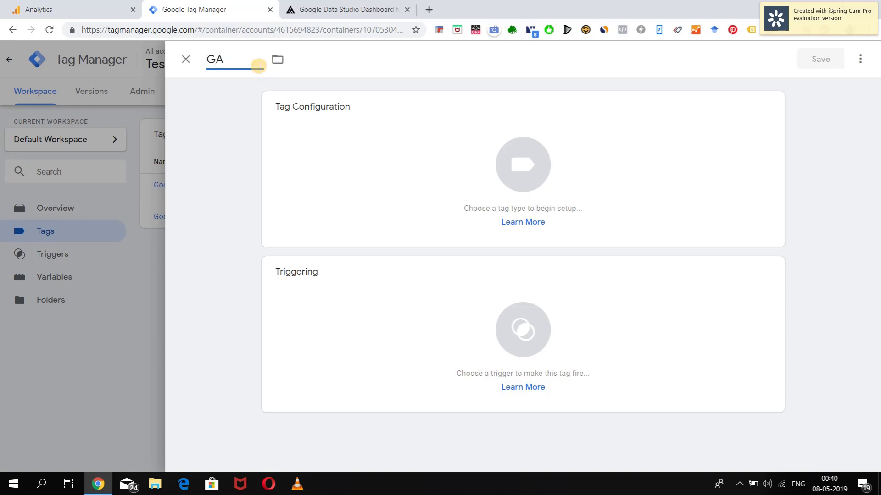
{"action": "type", "text": "_Events_Data"}
{"action": "key", "text": "BackSpace"}
{"action": "key", "text": "BackSpace"}
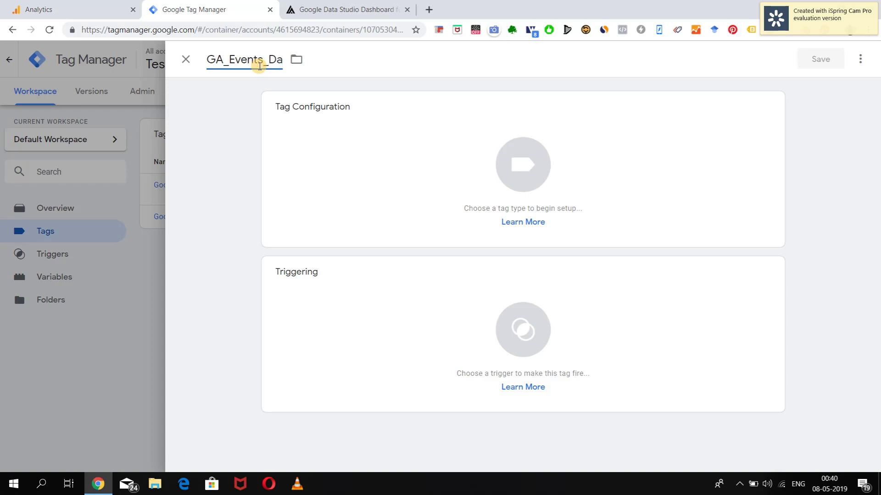
{"action": "type", "text": "shboartds"}
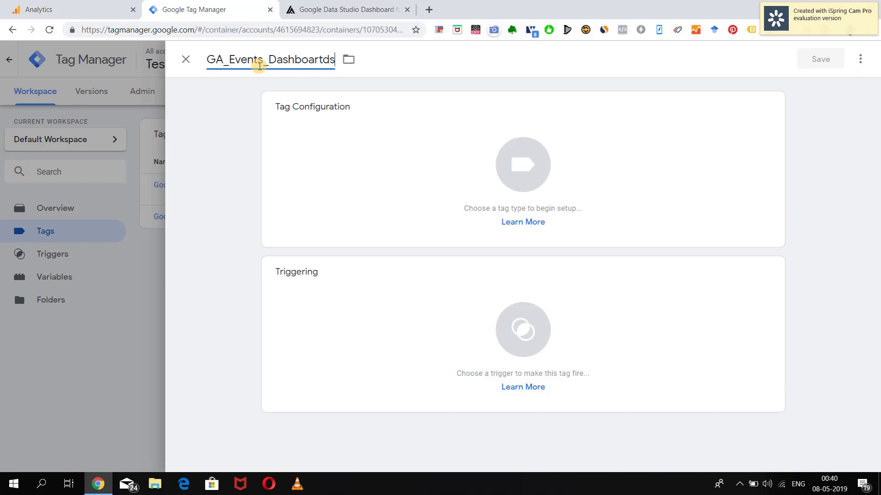
{"action": "key", "text": "BackSpace"}
{"action": "key", "text": "BackSpace"}
{"action": "key", "text": "BackSpace"}
{"action": "type", "text": "ds_Websit"}
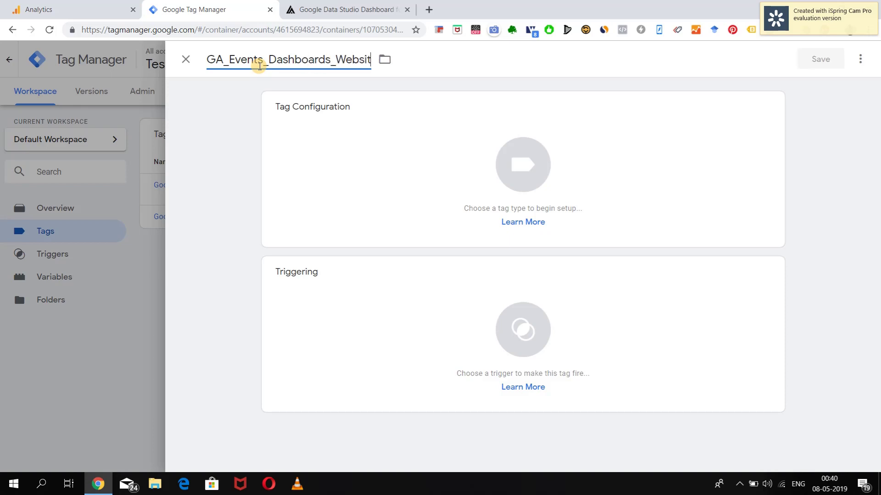
{"action": "type", "text": "ePerforman"}
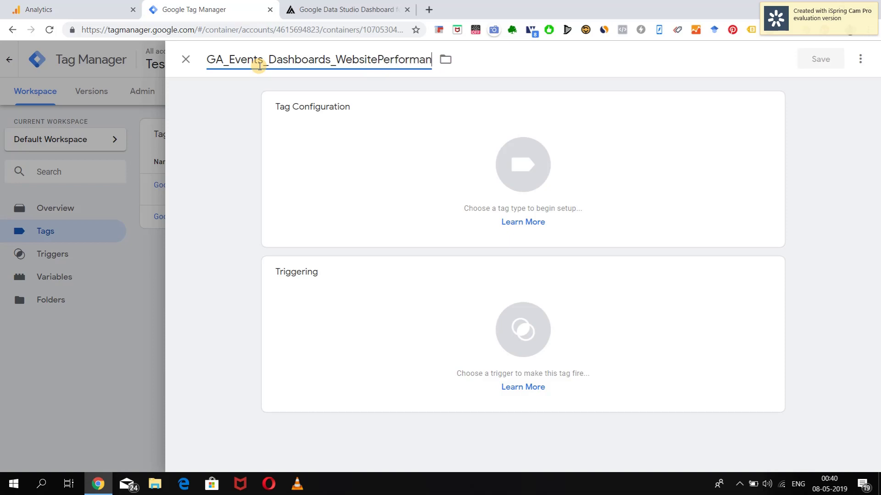
{"action": "type", "text": "ce Dashboar"}
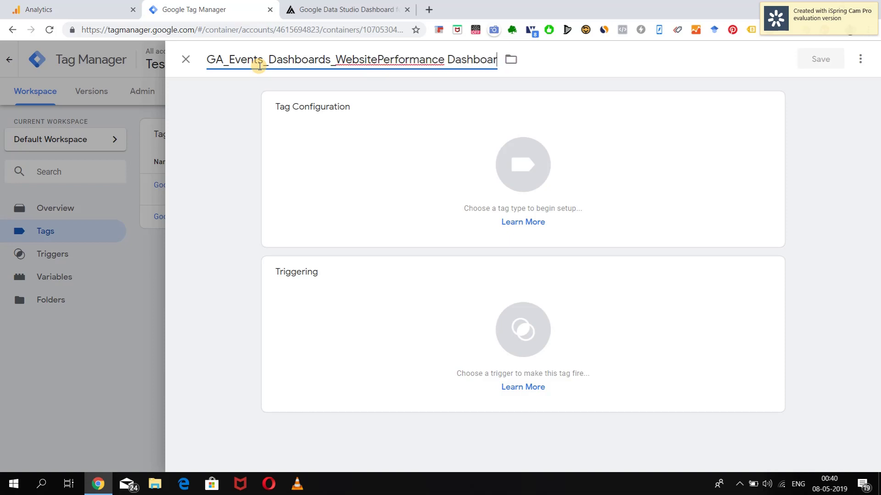
{"action": "type", "text": "dClick"}
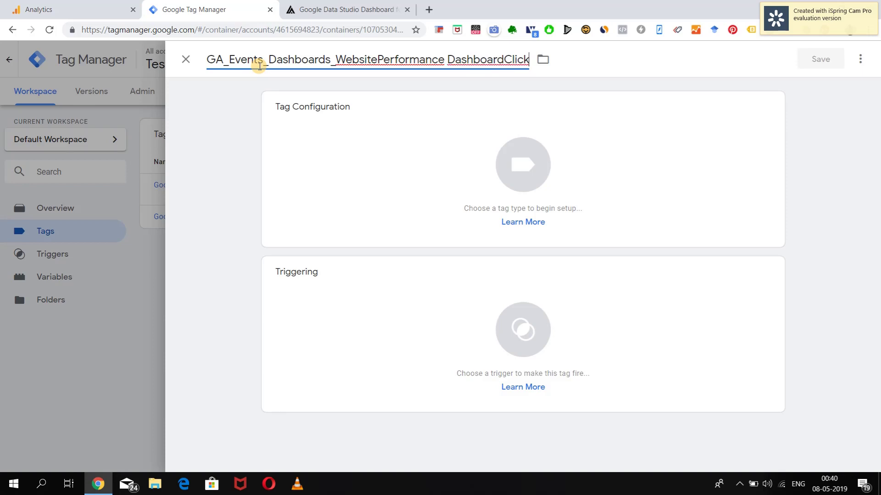
{"action": "left_click", "coordinate": [447, 59]}
{"action": "key", "text": "BackSpace"}
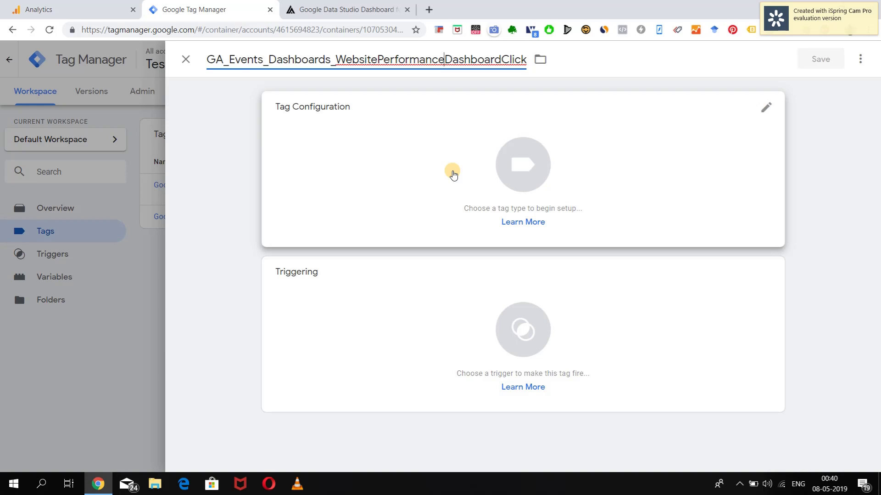
Step: Set the tag type to Google Analytics - Universal Analytics and its track type to Event
{"action": "left_click", "coordinate": [515, 178]}
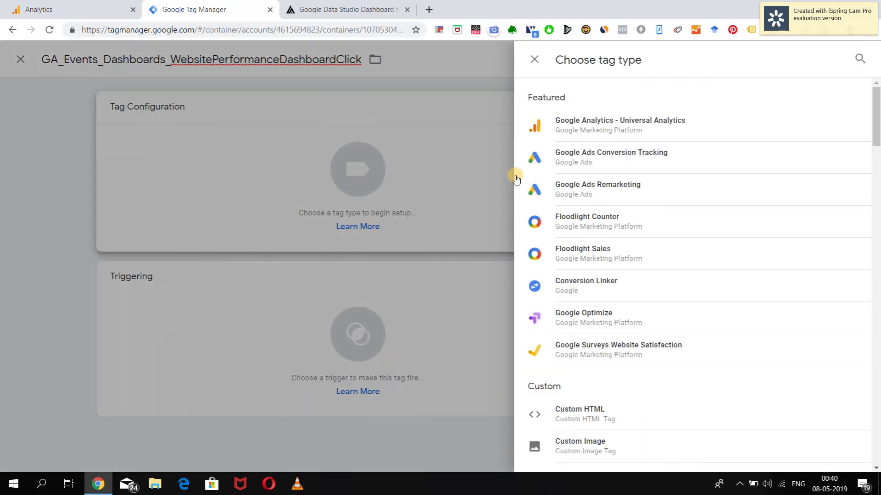
{"action": "left_click", "coordinate": [581, 129]}
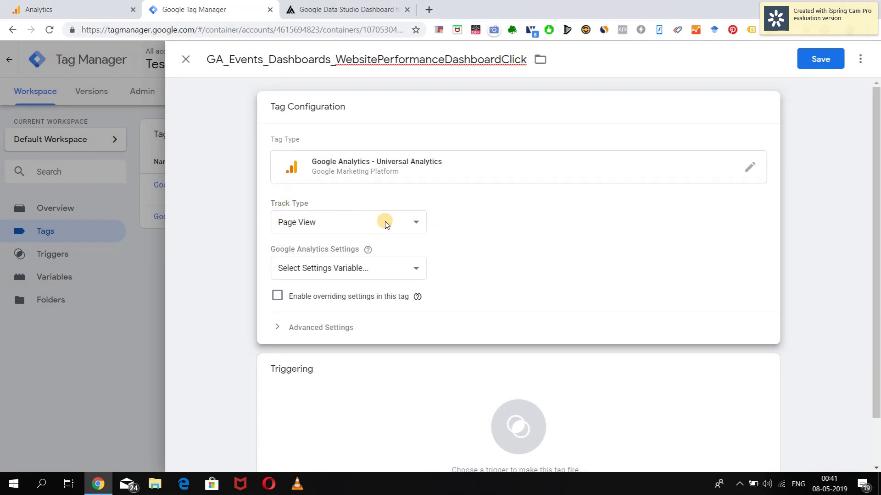
{"action": "left_click", "coordinate": [410, 226]}
{"action": "left_click", "coordinate": [340, 249]}
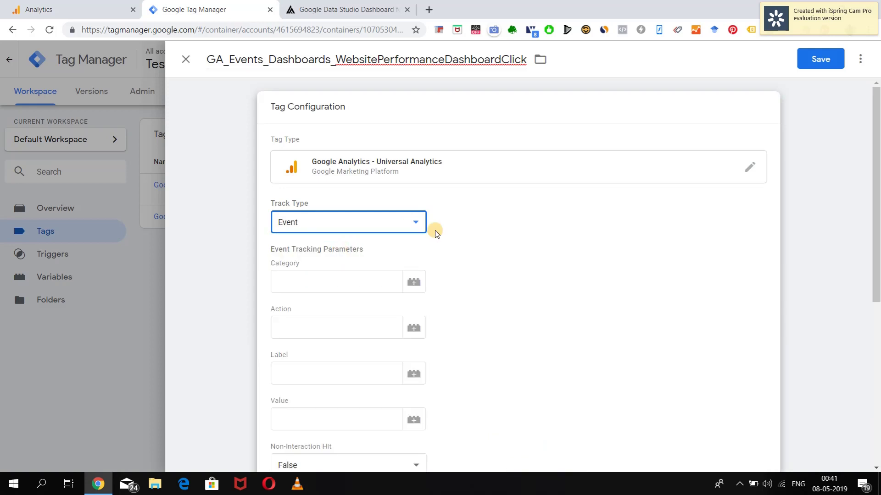
Step: Set the event tracking category of the tag to Dashboard Downloads
{"action": "scroll", "coordinate": [516, 244], "scroll_direction": "down", "scroll_amount": 2}
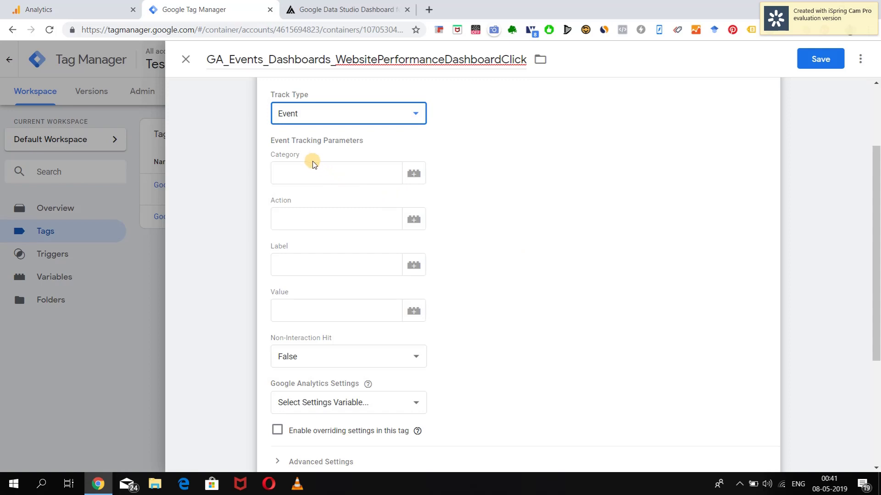
{"action": "left_click_drag", "start_coordinate": [305, 155], "coordinate": [268, 155]}
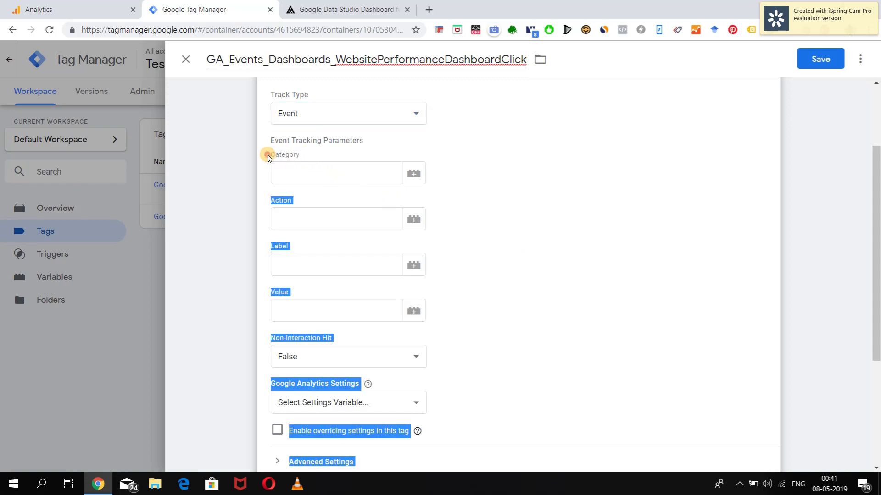
{"action": "left_click", "coordinate": [330, 204]}
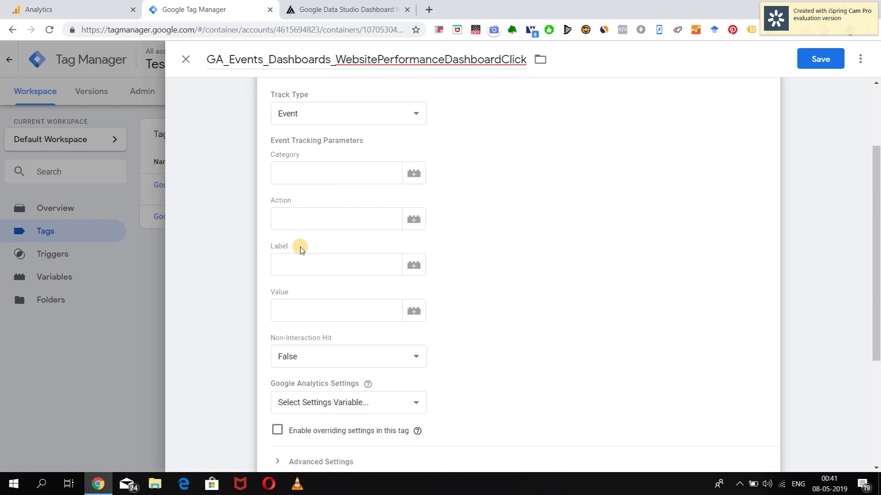
{"action": "scroll", "coordinate": [530, 218], "scroll_direction": "up", "scroll_amount": 1}
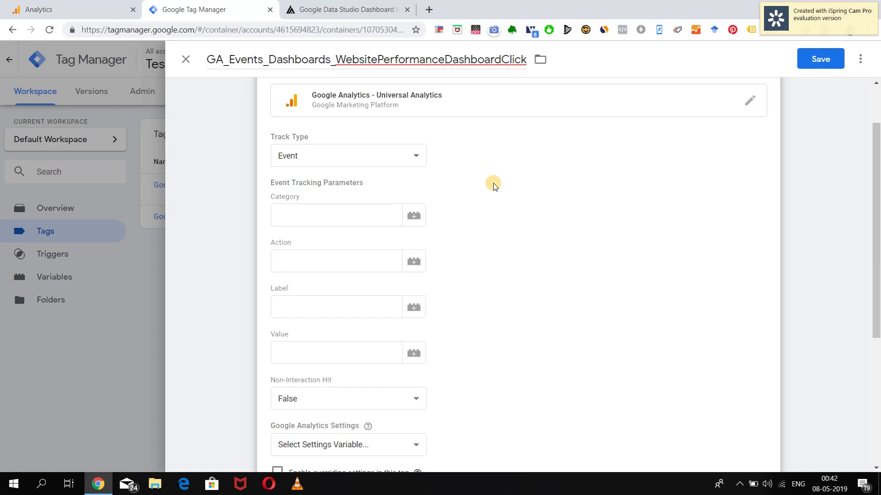
{"action": "left_click", "coordinate": [303, 214]}
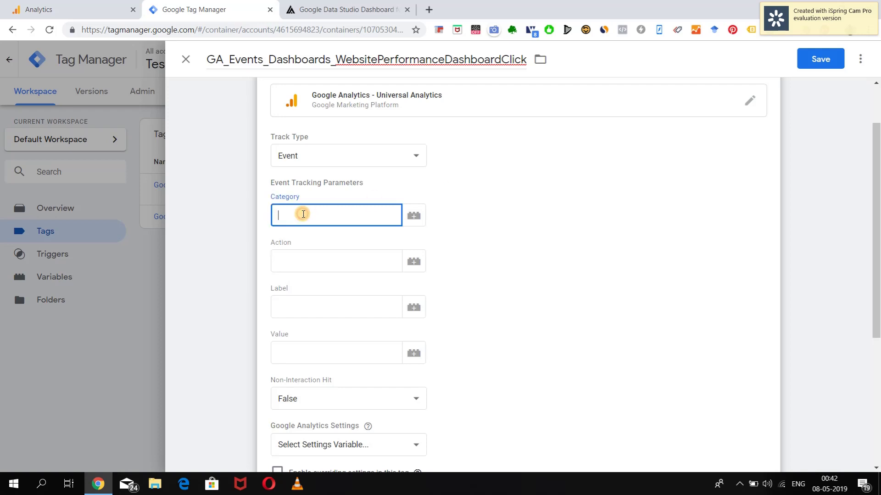
{"action": "type", "text": "Dashboard Downloads"}
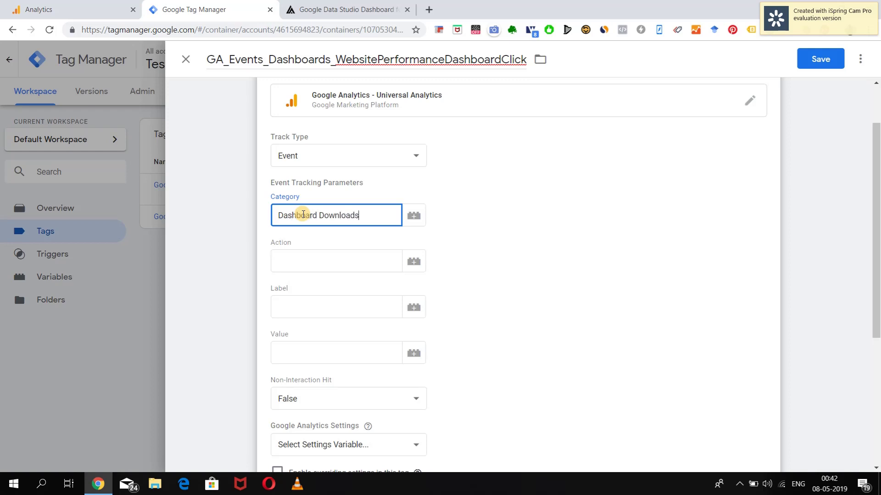
Step: Set the event action to Website Performance Dashboard Download
{"action": "left_click", "coordinate": [302, 258]}
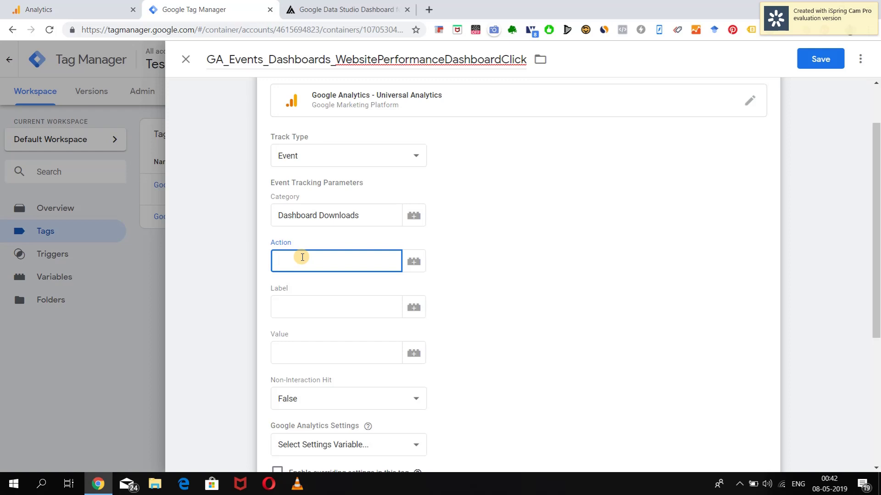
{"action": "type", "text": "Website Pe"}
{"action": "type", "text": "rformance D"}
{"action": "type", "text": "ash"}
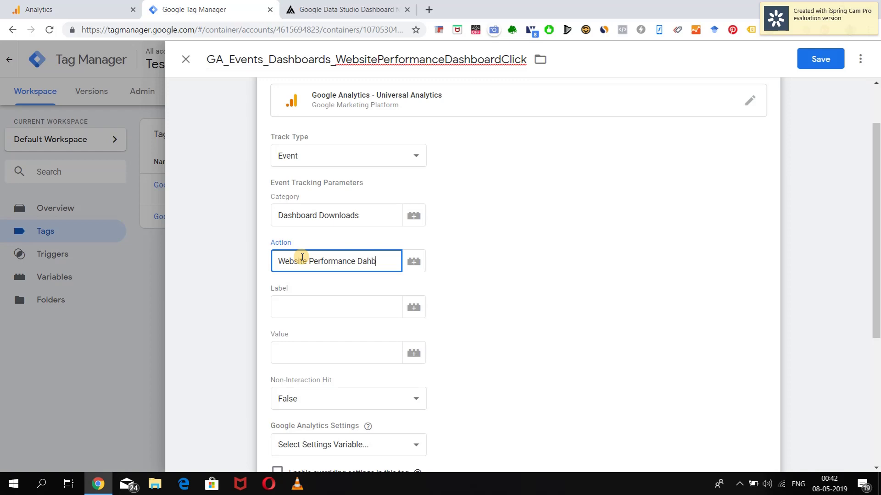
{"action": "key", "text": "BackSpace"}
{"action": "key", "text": "BackSpace"}
{"action": "type", "text": "shboard Download"}
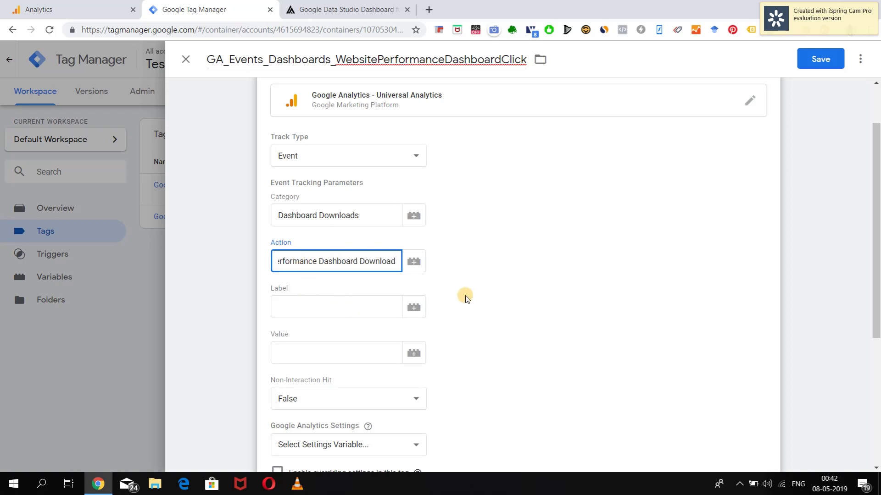
Step: Set the event label to the built-in Page URL variable
{"action": "left_click", "coordinate": [356, 310]}
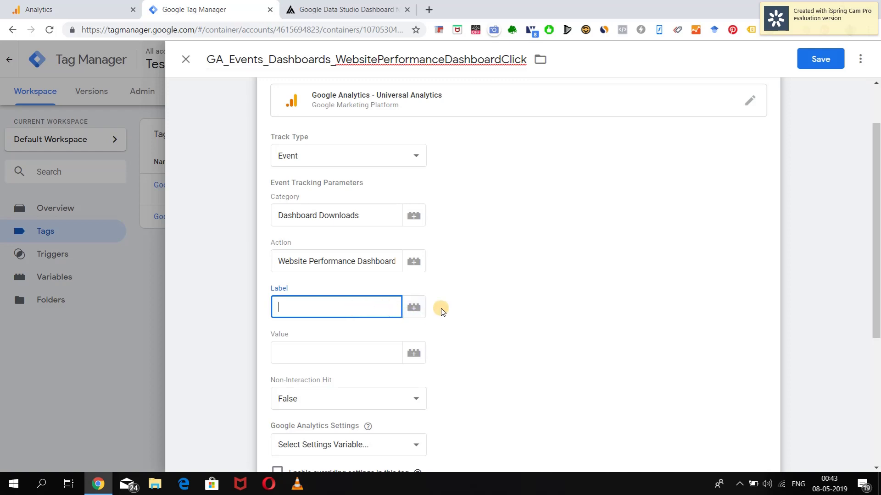
{"action": "left_click", "coordinate": [414, 307]}
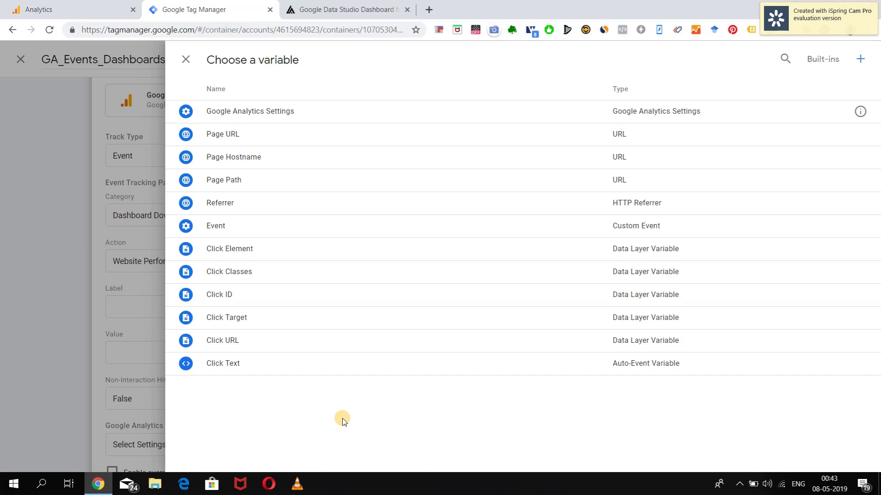
{"action": "left_click", "coordinate": [235, 146]}
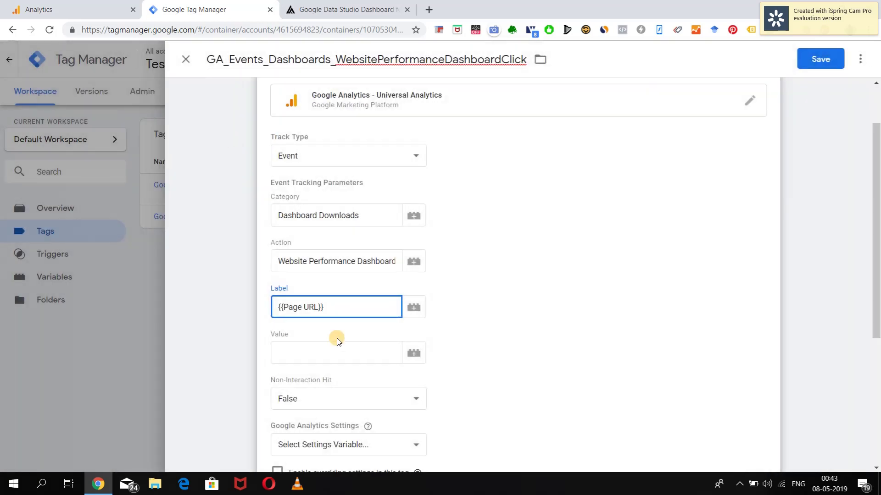
{"action": "scroll", "coordinate": [528, 329], "scroll_direction": "down", "scroll_amount": 2}
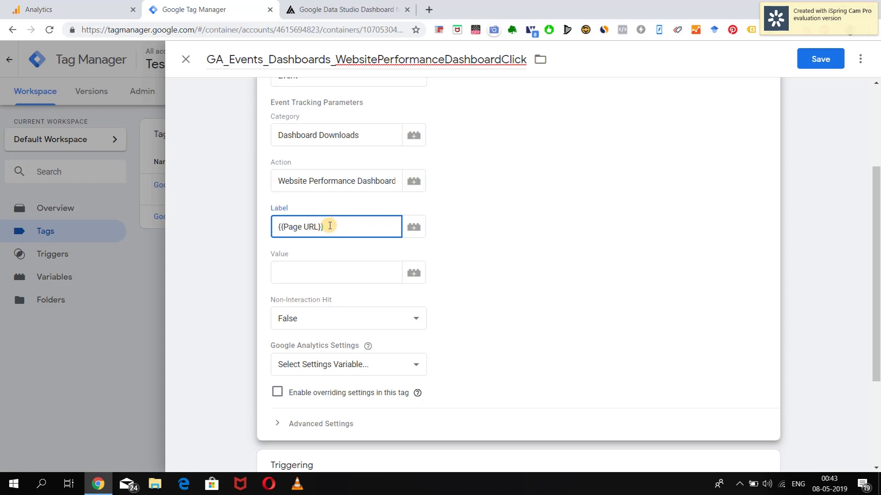
{"action": "left_click_drag", "start_coordinate": [324, 225], "coordinate": [272, 224]}
{"action": "left_click", "coordinate": [449, 235]}
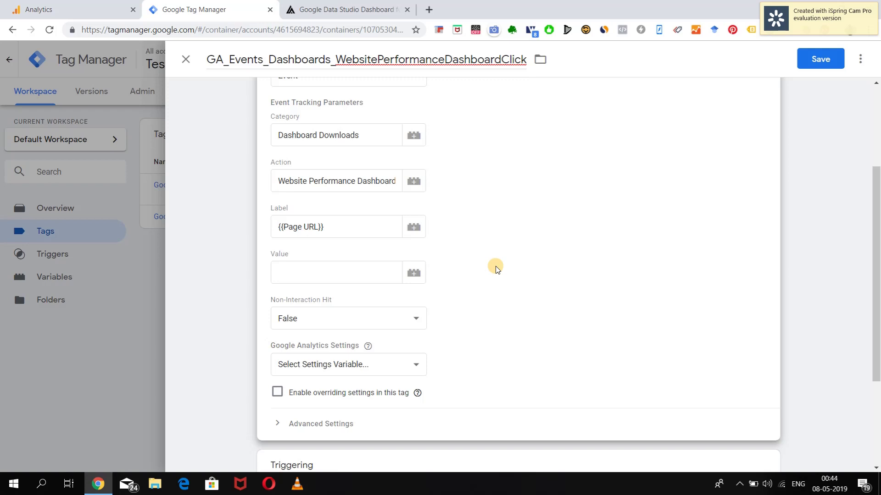
Step: Assign {{Google Analytics Settings}} as the tag's settings variable and save the tag without a firing trigger
{"action": "scroll", "coordinate": [496, 269], "scroll_direction": "down", "scroll_amount": 3}
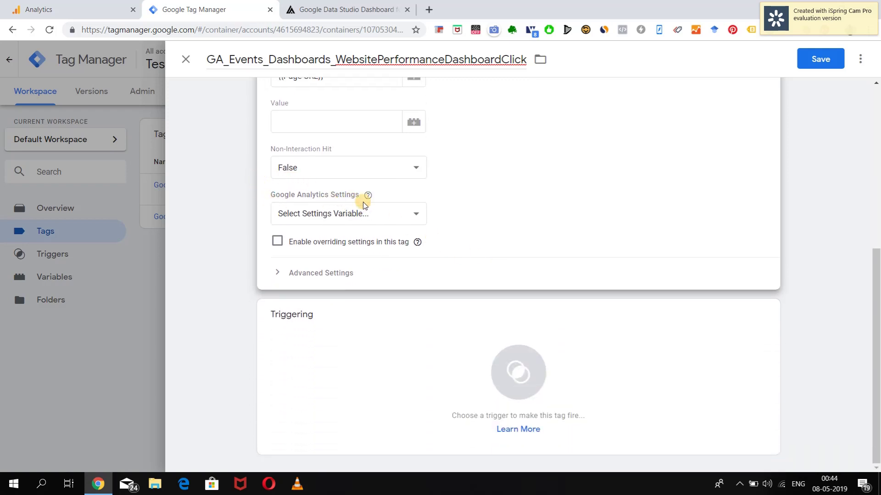
{"action": "left_click", "coordinate": [403, 214]}
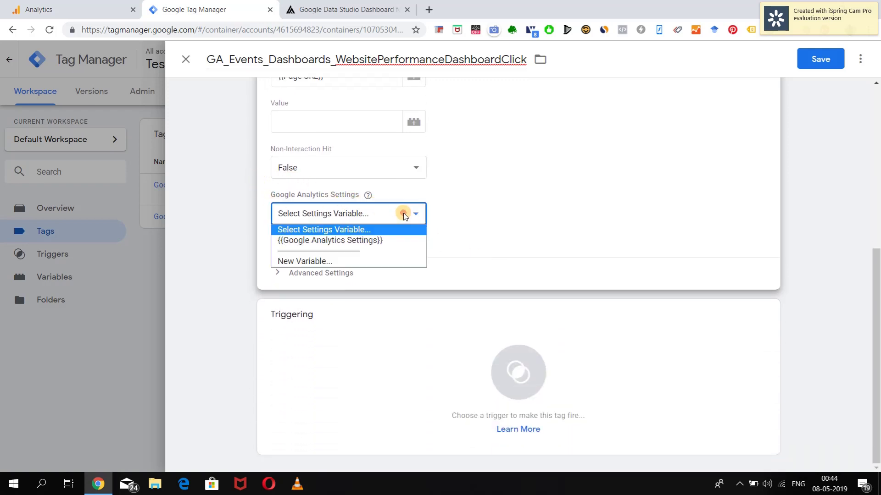
{"action": "left_click", "coordinate": [373, 241]}
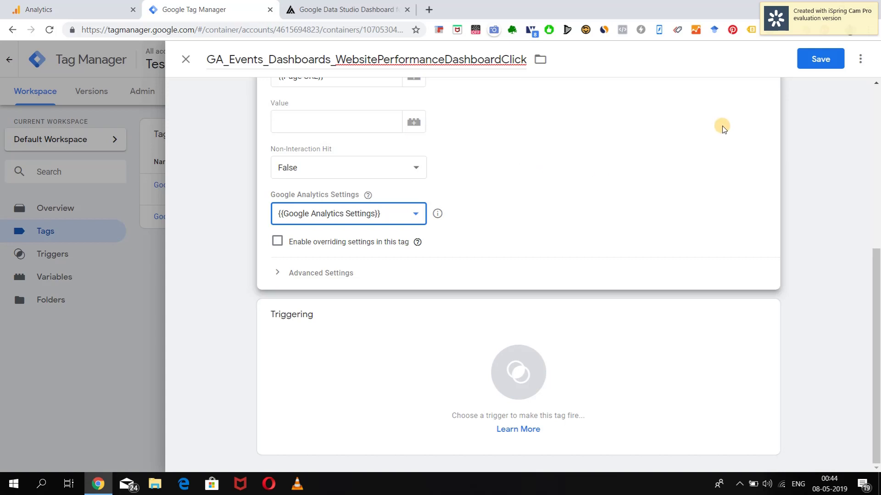
{"action": "left_click", "coordinate": [820, 60]}
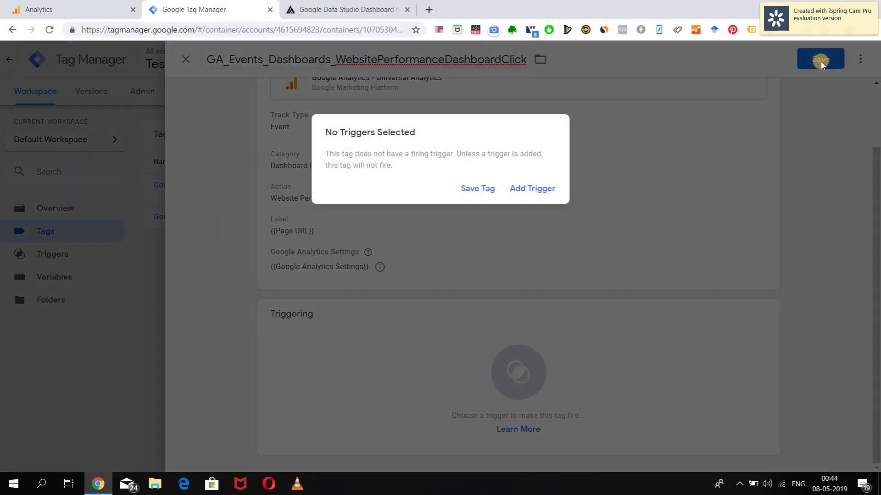
{"action": "left_click", "coordinate": [480, 189]}
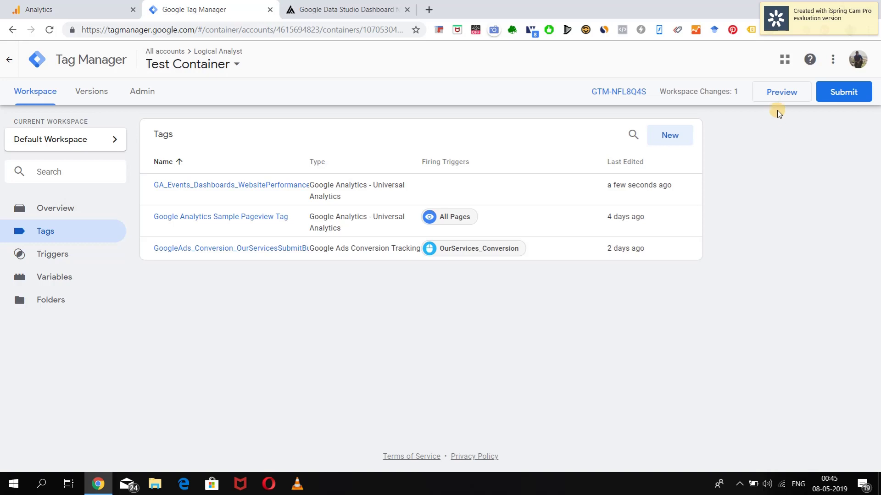
Step: Start previewing the Default Workspace and reload the website performance dashboard article in its browser tab
{"action": "left_click", "coordinate": [778, 93]}
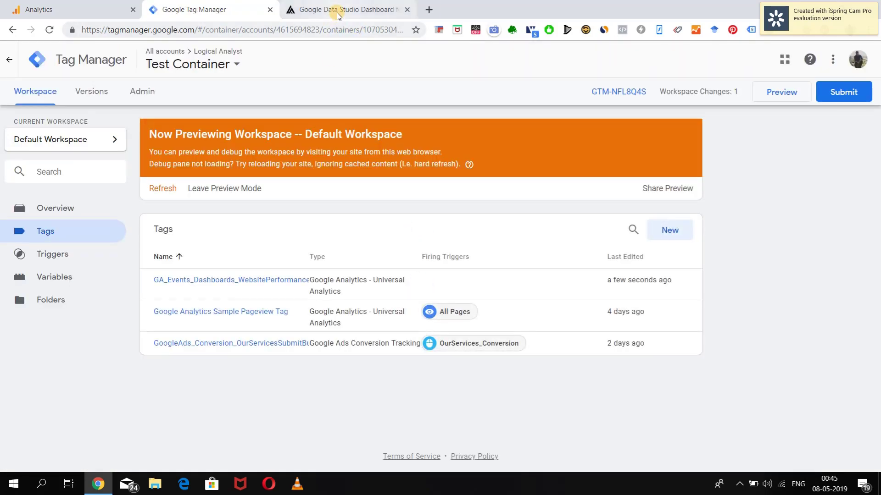
{"action": "left_click", "coordinate": [338, 11]}
{"action": "left_click", "coordinate": [51, 31]}
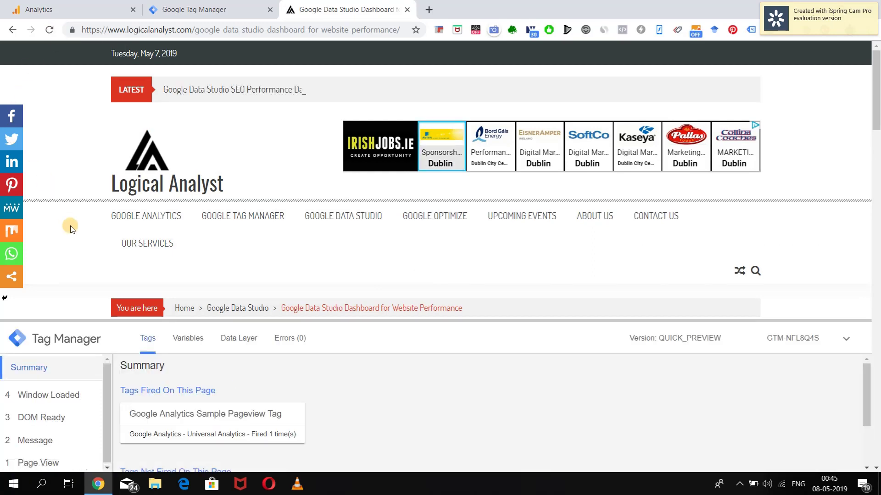
Step: Follow the article's Get this dashboard link and examine the resulting Link Click event's variables in an enlarged debug pane
{"action": "scroll", "coordinate": [75, 244], "scroll_direction": "down", "scroll_amount": 10}
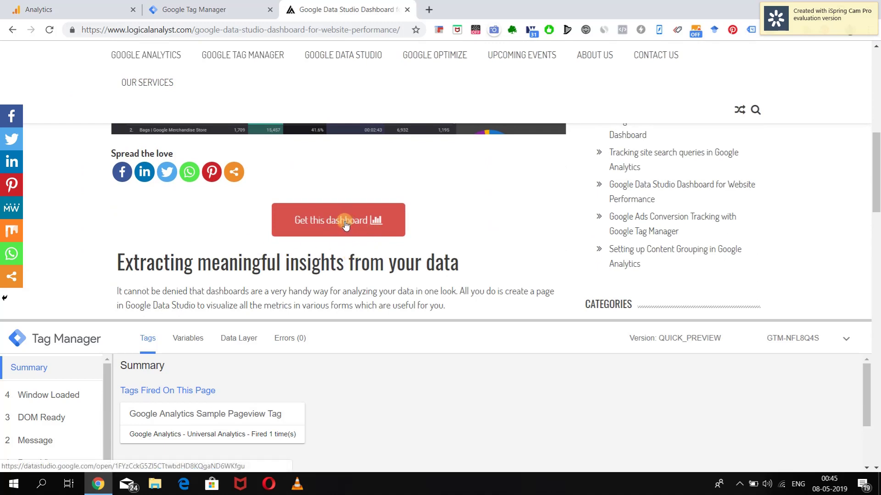
{"action": "left_click", "coordinate": [345, 224]}
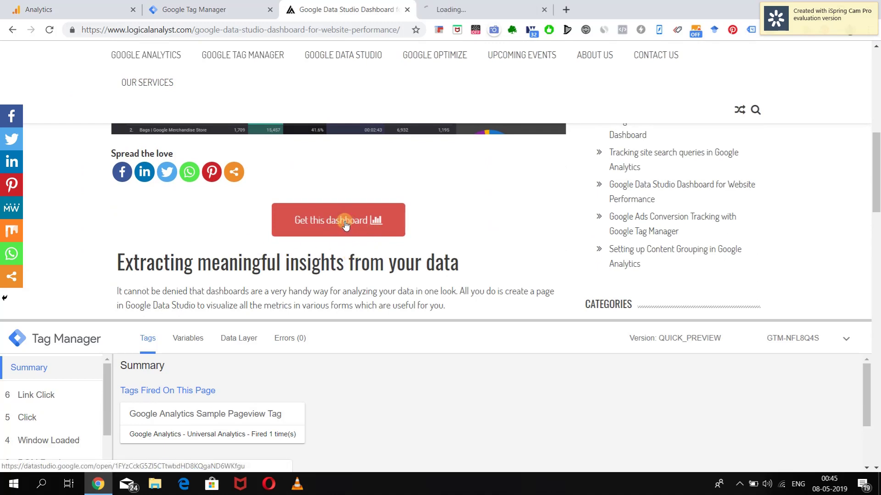
{"action": "left_click", "coordinate": [43, 400]}
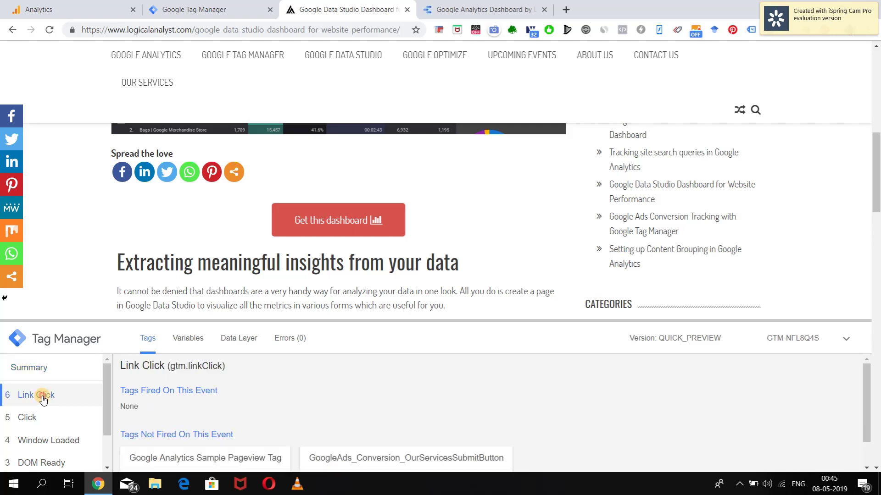
{"action": "left_click", "coordinate": [192, 343]}
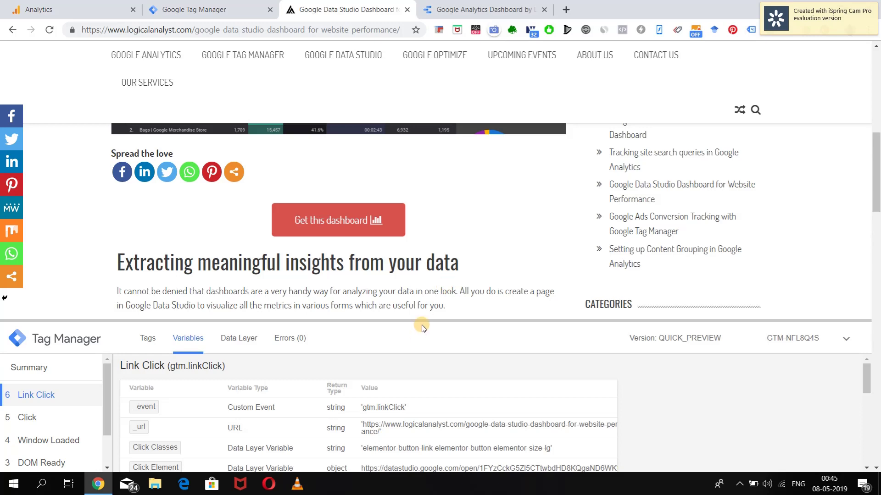
{"action": "left_click_drag", "start_coordinate": [421, 320], "coordinate": [426, 174]}
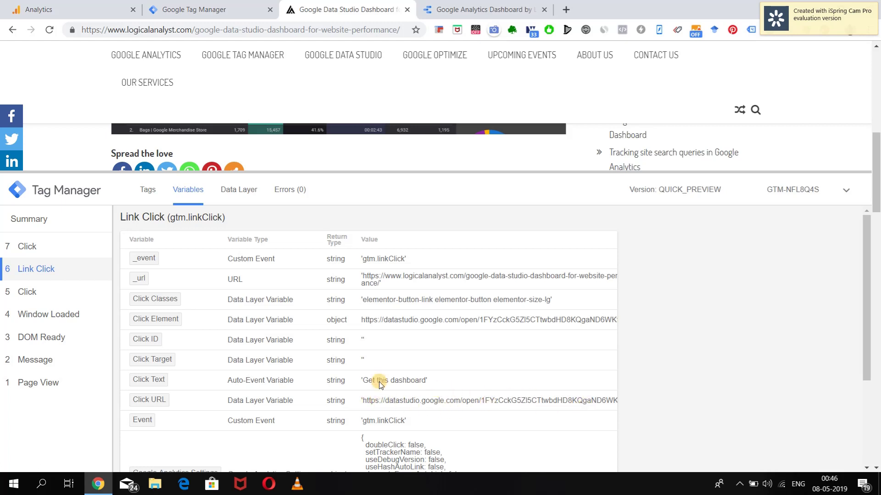
Step: Copy the Click Text value Get this dashboard from the Link Click event's variables
{"action": "left_click_drag", "start_coordinate": [366, 384], "coordinate": [426, 381]}
{"action": "key", "text": "ctrl+c"}
{"action": "left_click", "coordinate": [469, 384]}
Step: Return to the Tag Manager workspace and create a new trigger named WebsitePerformanceDashboard_Downloads
{"action": "left_click", "coordinate": [179, 6]}
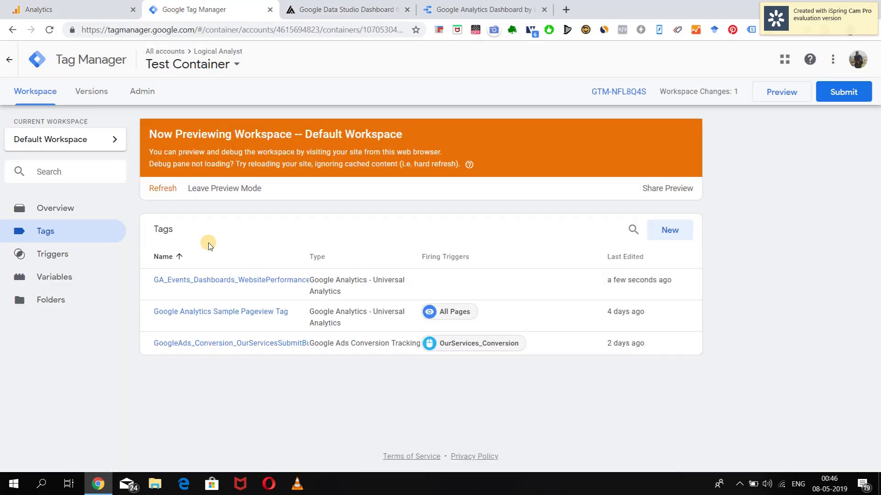
{"action": "left_click", "coordinate": [68, 261]}
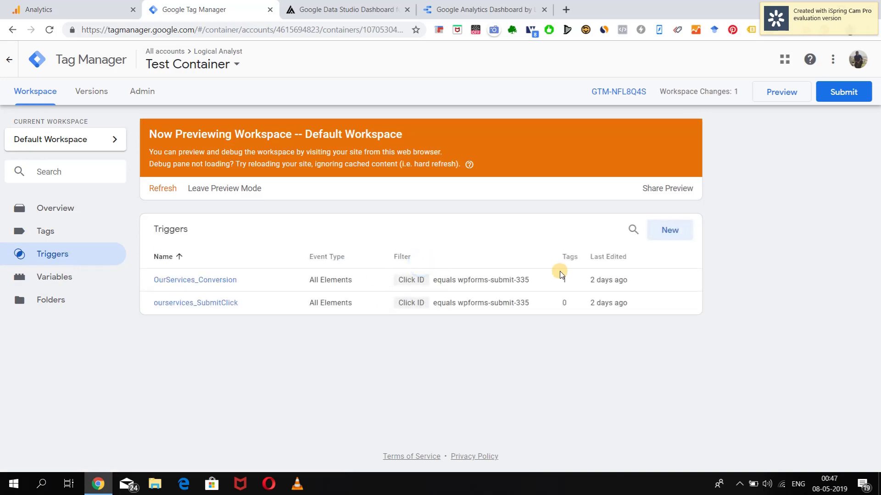
{"action": "left_click", "coordinate": [665, 232]}
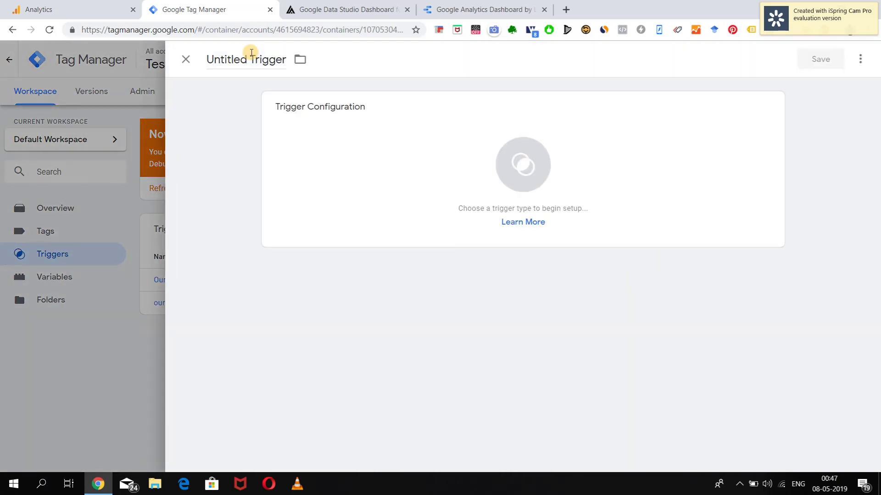
{"action": "left_click", "coordinate": [245, 61]}
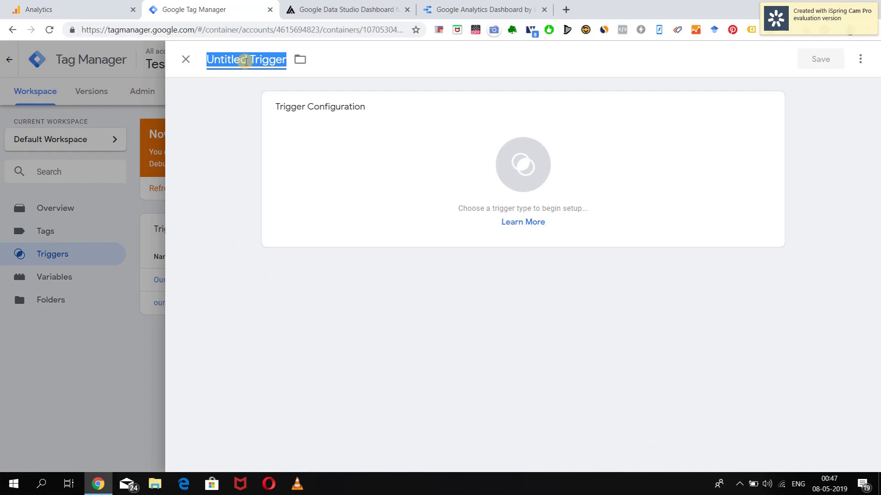
{"action": "type", "text": "Website"}
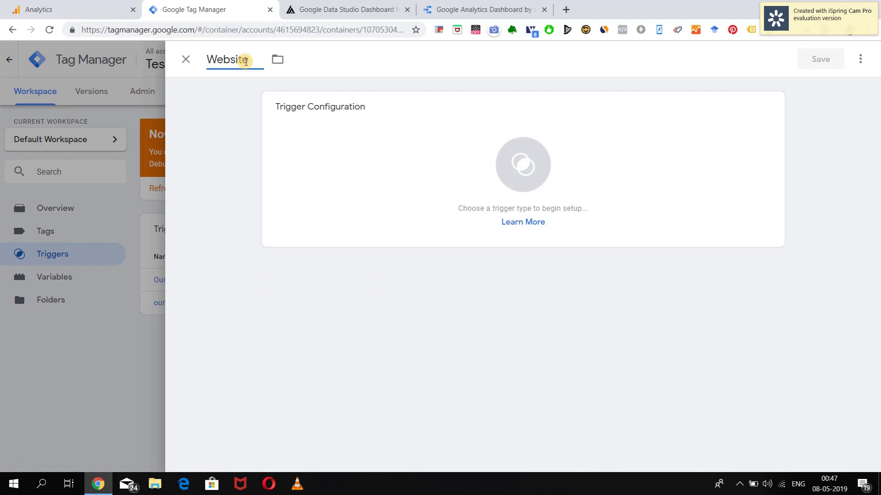
{"action": "type", "text": "Performa"}
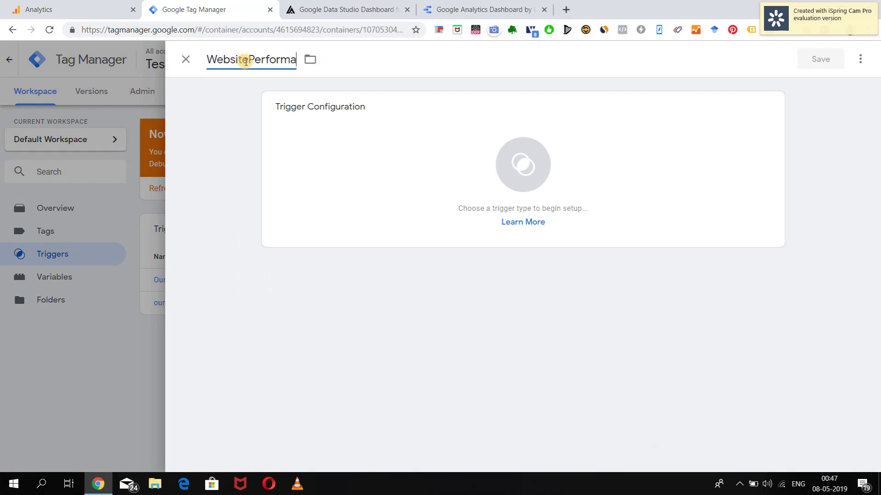
{"action": "type", "text": "nceDahsboard"}
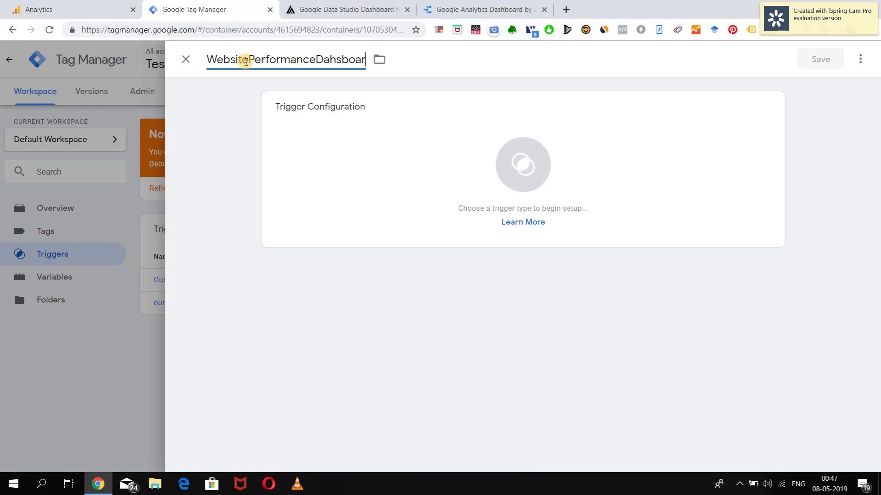
{"action": "key", "text": "BackSpace"}
{"action": "key", "text": "BackSpace"}
{"action": "key", "text": "BackSpace"}
{"action": "key", "text": "BackSpace"}
{"action": "key", "text": "BackSpace"}
{"action": "key", "text": "BackSpace"}
{"action": "key", "text": "BackSpace"}
{"action": "type", "text": "shboard_Down"}
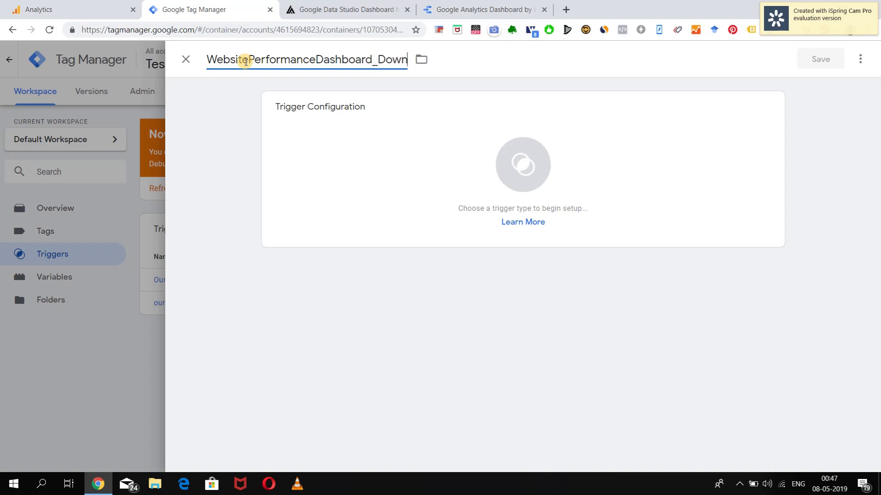
{"action": "type", "text": "loads"}
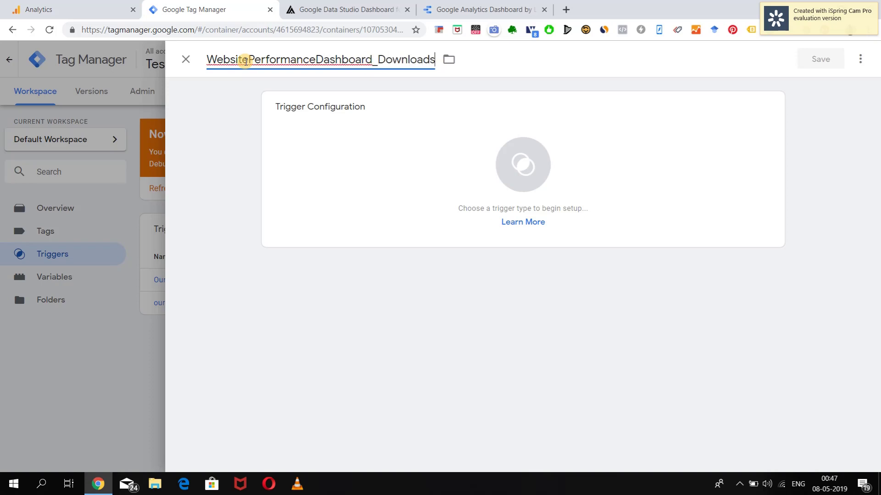
Step: Set the trigger type to Click - Just Links and make it fire on Some Link Clicks
{"action": "left_click", "coordinate": [510, 164]}
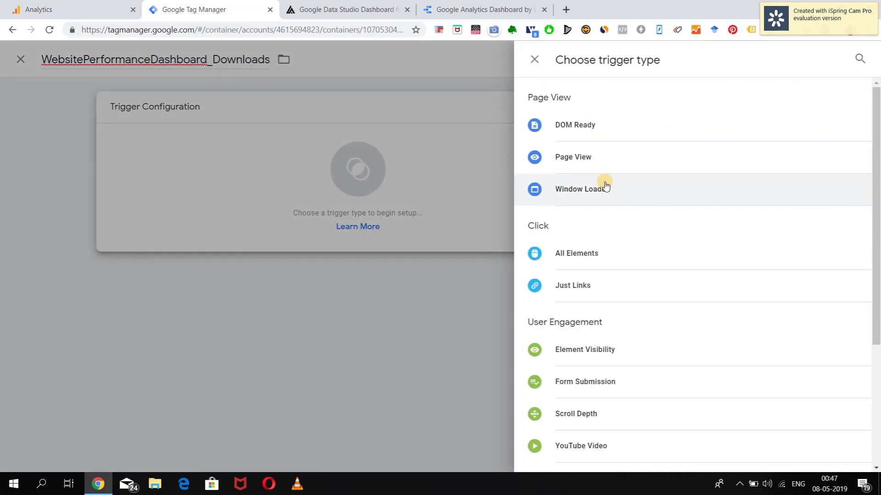
{"action": "left_click", "coordinate": [589, 288]}
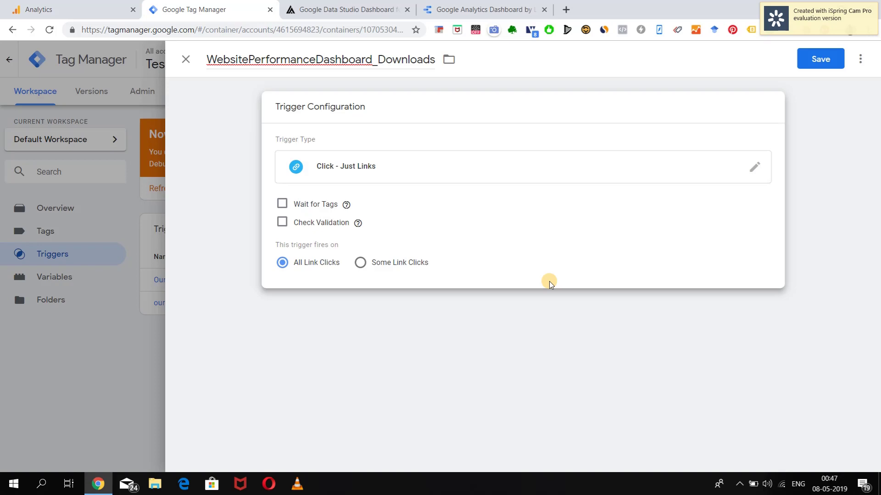
{"action": "left_click", "coordinate": [360, 263]}
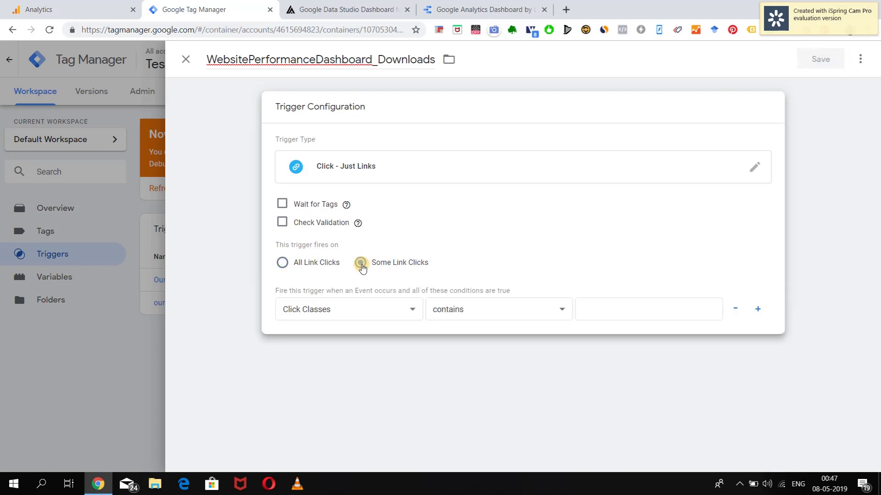
Step: Define the trigger's first firing condition as Click Text equals Get this dashboard, using the value from the debug pane
{"action": "left_click", "coordinate": [405, 309]}
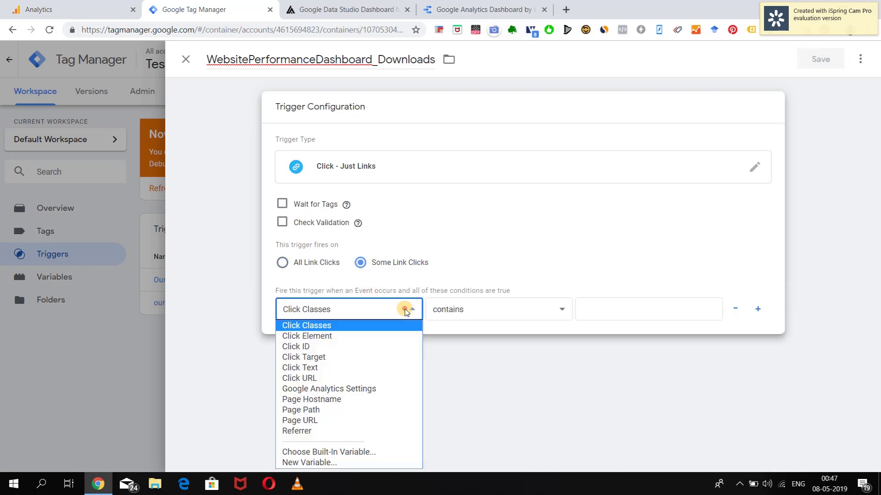
{"action": "left_click", "coordinate": [336, 369]}
{"action": "left_click", "coordinate": [550, 310]}
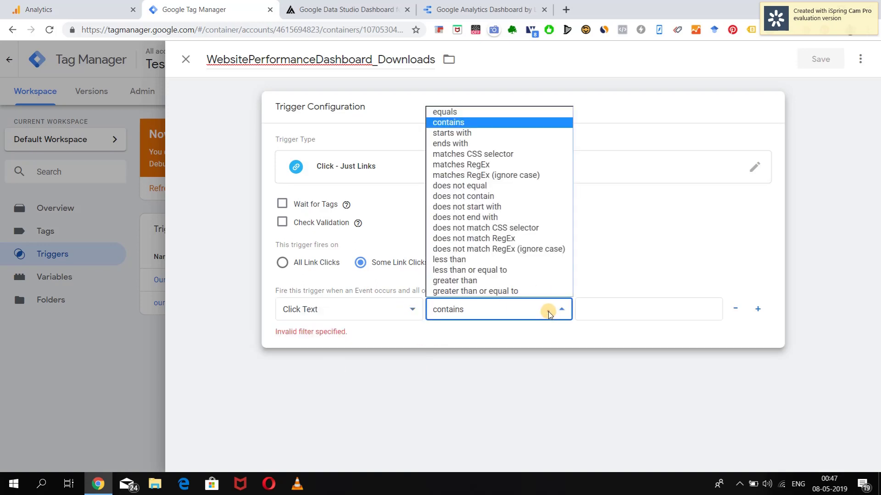
{"action": "left_click", "coordinate": [468, 112]}
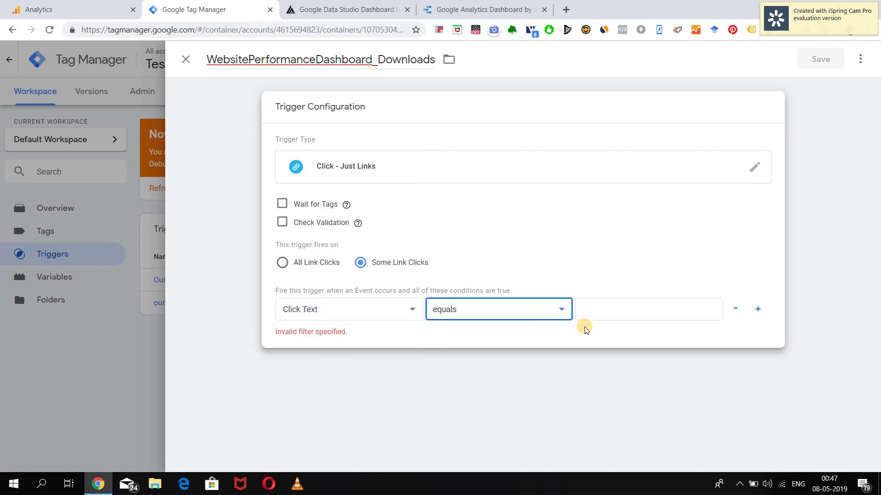
{"action": "left_click", "coordinate": [601, 313]}
{"action": "left_click", "coordinate": [358, 10]}
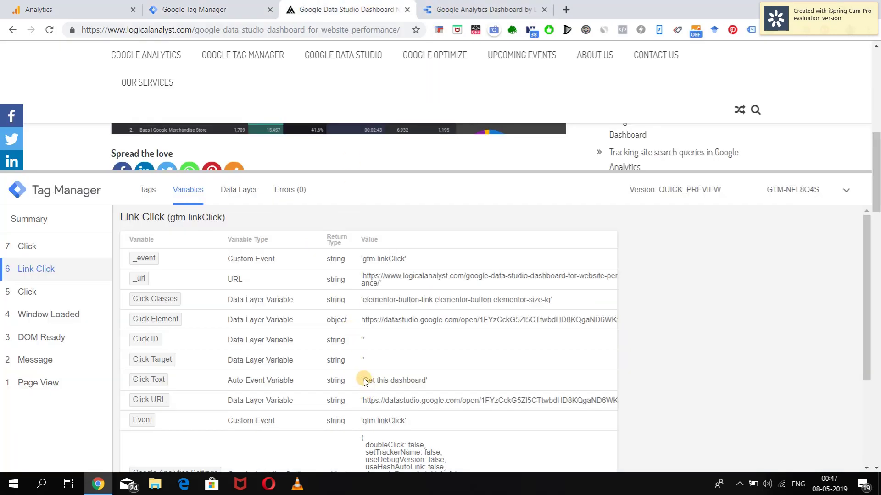
{"action": "left_click_drag", "start_coordinate": [362, 380], "coordinate": [405, 383]}
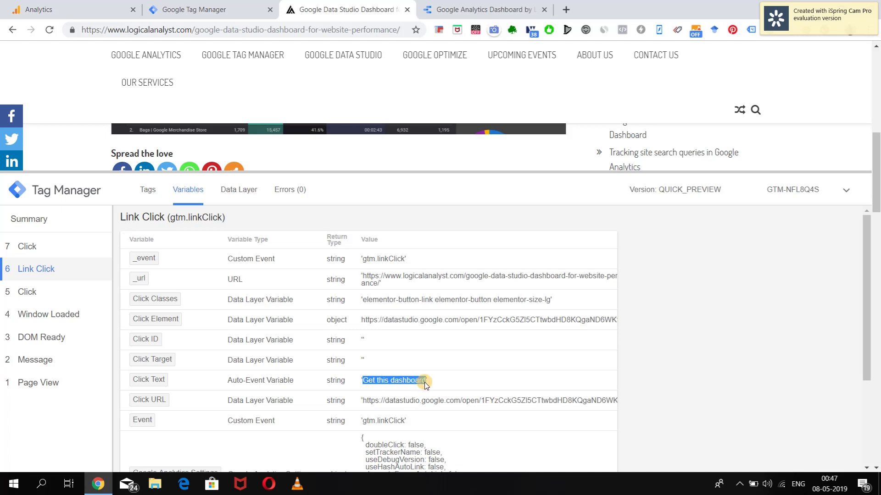
{"action": "left_click", "coordinate": [207, 9]}
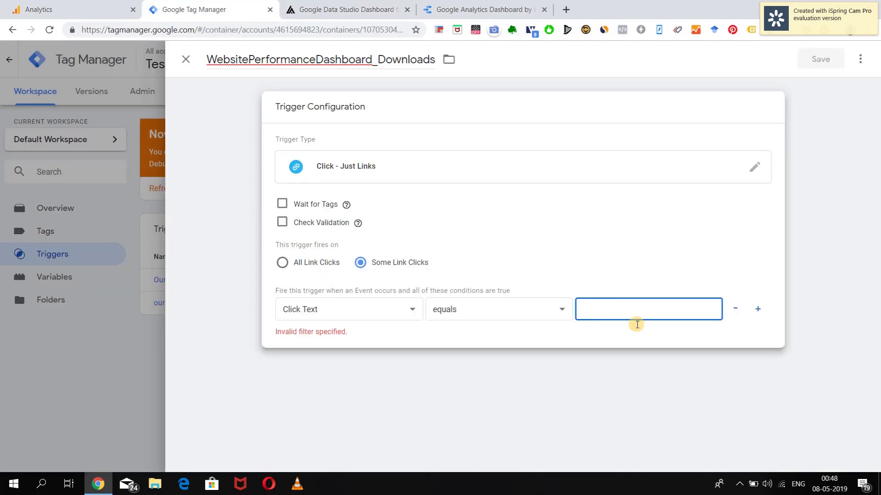
{"action": "key", "text": "ctrl+v"}
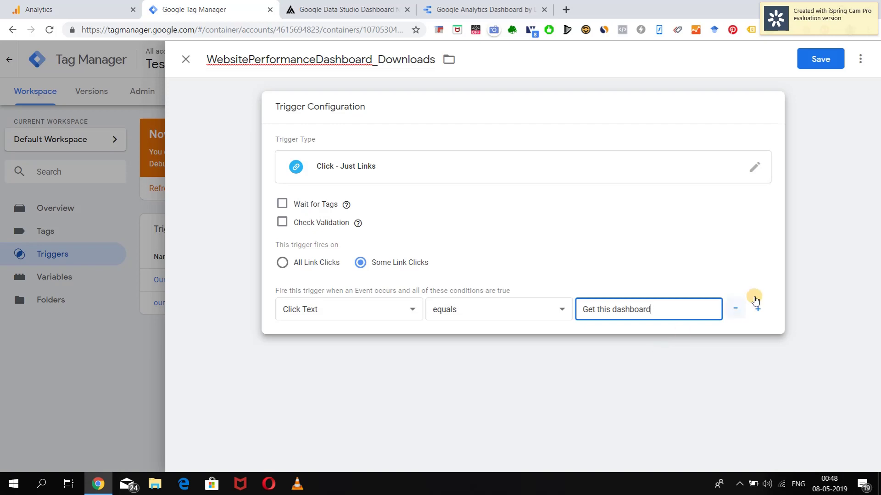
Step: Add a second firing condition based on the Click URL variable
{"action": "left_click", "coordinate": [757, 309]}
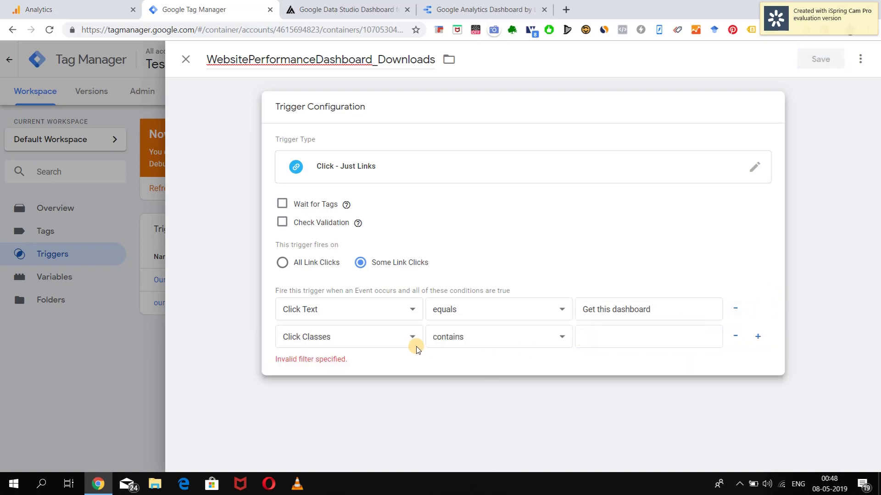
{"action": "left_click", "coordinate": [388, 334]}
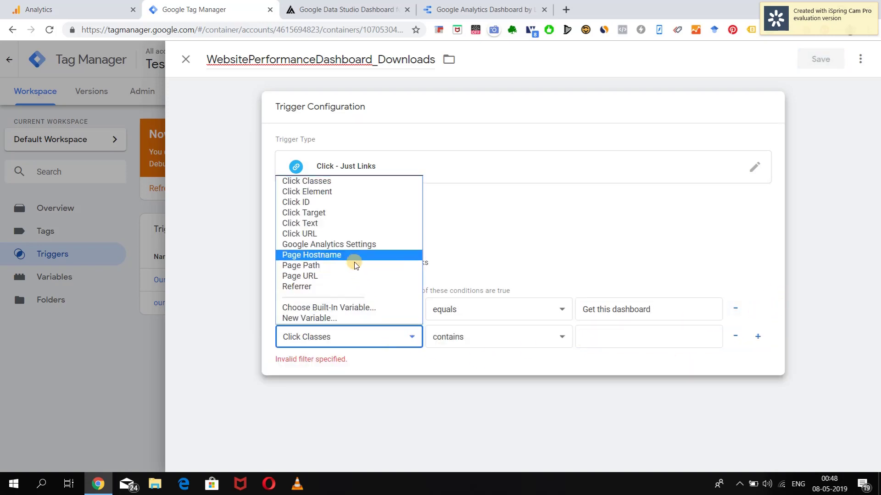
{"action": "left_click", "coordinate": [347, 234]}
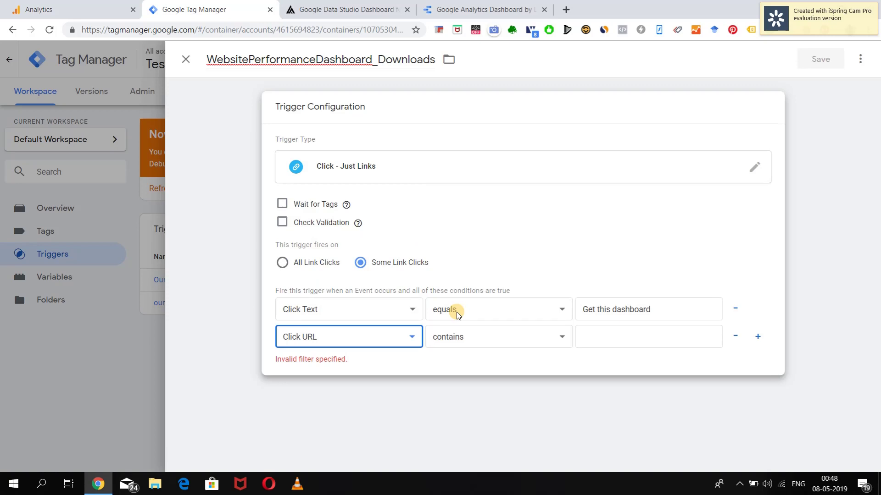
Step: Copy the complete datastudio.google.com Click URL value from the Link Click event's variables in the article's debug pane
{"action": "left_click", "coordinate": [488, 7]}
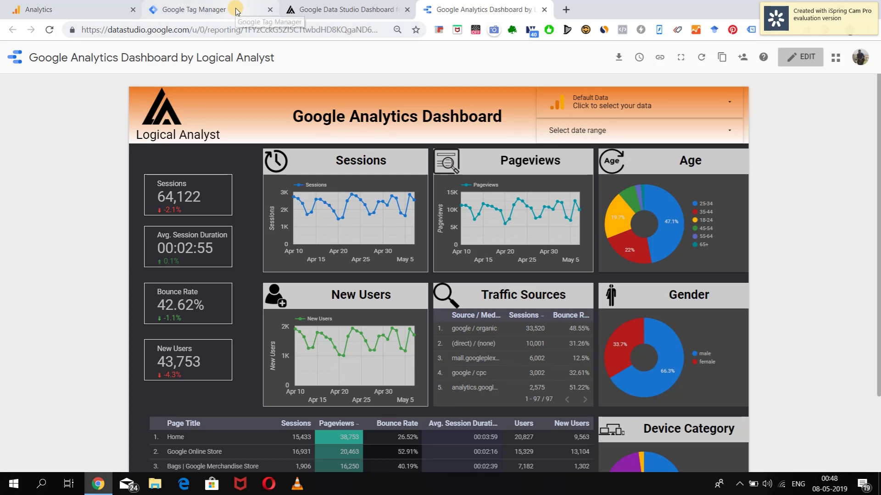
{"action": "left_click", "coordinate": [324, 6]}
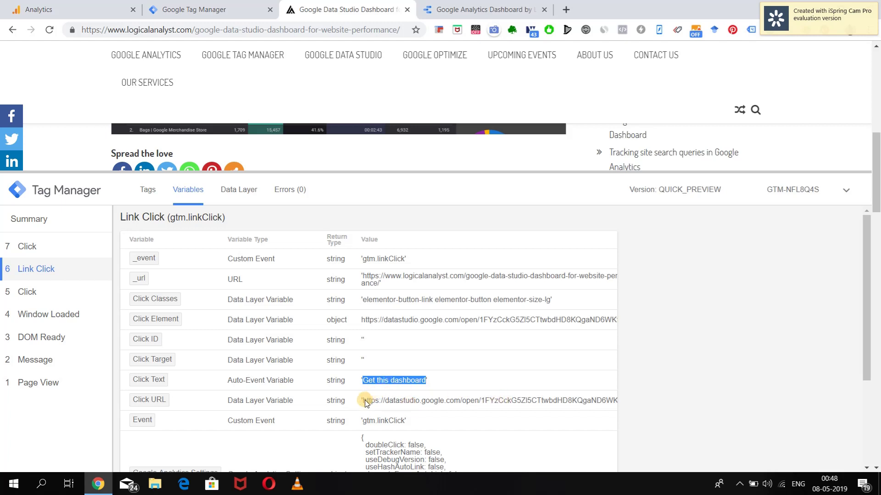
{"action": "left_click_drag", "start_coordinate": [365, 402], "coordinate": [582, 402]}
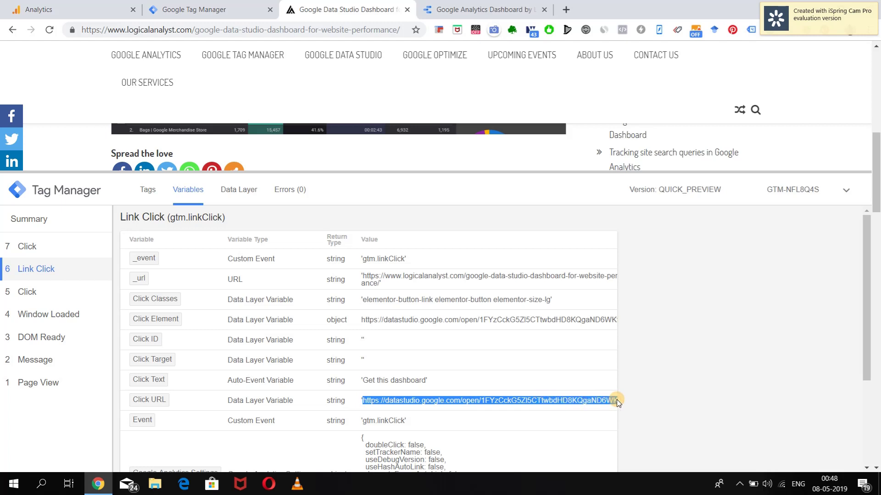
{"action": "key", "text": "shift+Right"}
{"action": "key", "text": "shift+Right"}
{"action": "key", "text": "shift+Right"}
{"action": "key", "text": "shift+Right"}
{"action": "key", "text": "shift+Right"}
{"action": "key", "text": "shift+Right"}
{"action": "key", "text": "shift+Right"}
{"action": "key", "text": "shift+Left"}
{"action": "key", "text": "shift+Left"}
Step: Return to the trigger and complete the Click URL condition with the equals operator and the copied Data Studio URL
{"action": "left_click", "coordinate": [213, 8]}
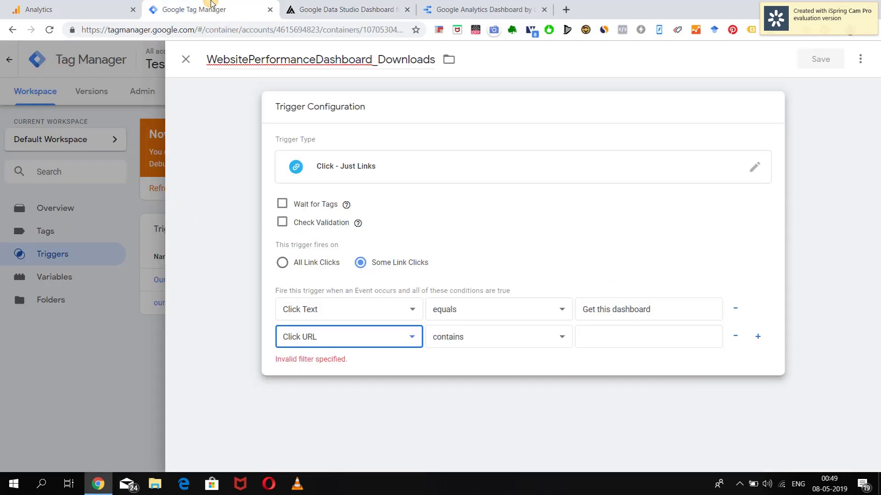
{"action": "left_click", "coordinate": [495, 338]}
{"action": "left_click", "coordinate": [477, 141]}
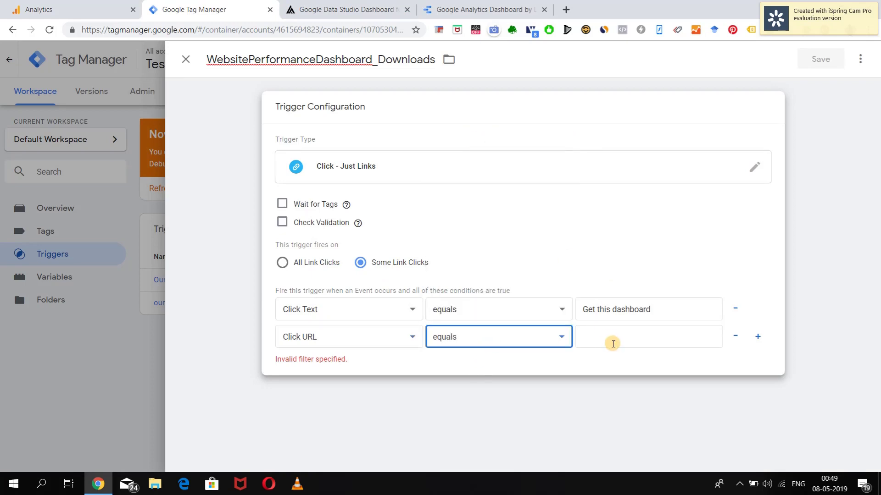
{"action": "left_click", "coordinate": [612, 342]}
{"action": "key", "text": "ctrl+v"}
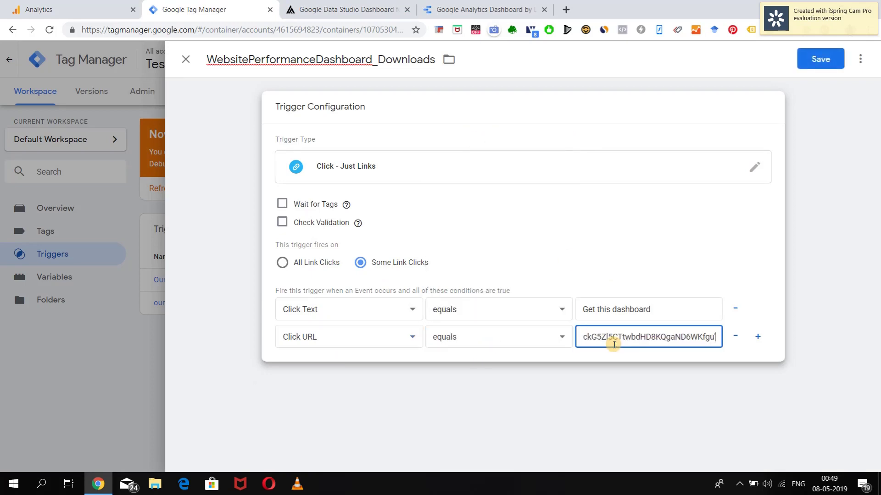
Step: Review the pasted Click URL value along its full length, and save the WebsitePerformanceDashboard_Downloads trigger
{"action": "key", "text": "ctrl+a"}
{"action": "key", "text": "Home"}
{"action": "key", "text": "Right"}
{"action": "key", "text": "Right"}
{"action": "key", "text": "Right"}
{"action": "key", "text": "Right"}
{"action": "key", "text": "Right"}
{"action": "key", "text": "Right"}
{"action": "key", "text": "Right"}
{"action": "key", "text": "Right"}
{"action": "key", "text": "Right"}
{"action": "key", "text": "Right"}
{"action": "key", "text": "Right"}
{"action": "key", "text": "Right"}
{"action": "key", "text": "Right"}
{"action": "key", "text": "Right"}
{"action": "key", "text": "Right"}
{"action": "key", "text": "Right"}
{"action": "key", "text": "Right"}
{"action": "key", "text": "Right"}
{"action": "key", "text": "Right"}
{"action": "key", "text": "Right"}
{"action": "key", "text": "Right"}
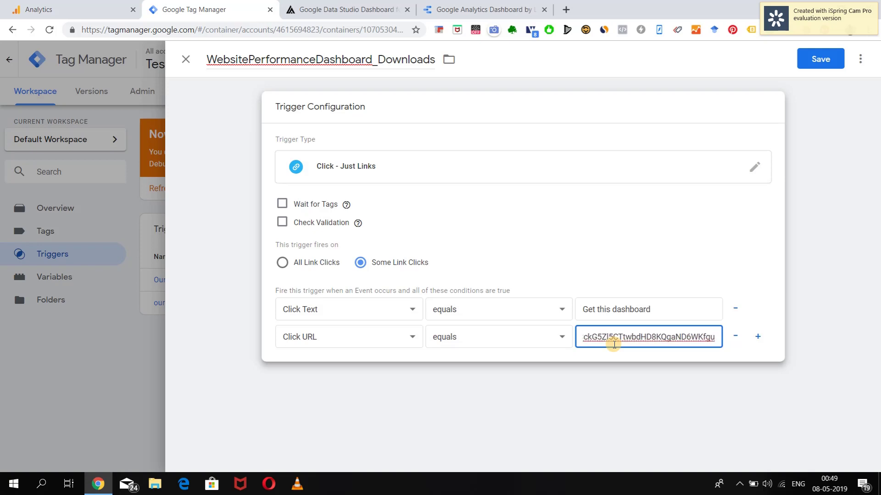
{"action": "key", "text": "Left"}
{"action": "key", "text": "Left"}
{"action": "key", "text": "Left"}
{"action": "key", "text": "Left"}
{"action": "key", "text": "Left"}
{"action": "key", "text": "Left"}
{"action": "key", "text": "Left"}
{"action": "key", "text": "Left"}
{"action": "key", "text": "Left"}
{"action": "key", "text": "Left"}
{"action": "key", "text": "Left"}
{"action": "key", "text": "Left"}
{"action": "key", "text": "Left"}
{"action": "key", "text": "Left"}
{"action": "key", "text": "Left"}
{"action": "key", "text": "Left"}
{"action": "key", "text": "Left"}
{"action": "key", "text": "Left"}
{"action": "key", "text": "Left"}
{"action": "key", "text": "Left"}
{"action": "key", "text": "Left"}
{"action": "key", "text": "Left"}
{"action": "key", "text": "Left"}
{"action": "key", "text": "Left"}
{"action": "key", "text": "Left"}
{"action": "key", "text": "Left"}
{"action": "key", "text": "Left"}
{"action": "key", "text": "Left"}
{"action": "key", "text": "Left"}
{"action": "key", "text": "Left"}
{"action": "key", "text": "Left"}
{"action": "key", "text": "Left"}
{"action": "key", "text": "Left"}
{"action": "key", "text": "Left"}
{"action": "key", "text": "Left"}
{"action": "key", "text": "Left"}
{"action": "key", "text": "Left"}
{"action": "key", "text": "Left"}
{"action": "key", "text": "Left"}
{"action": "key", "text": "Left"}
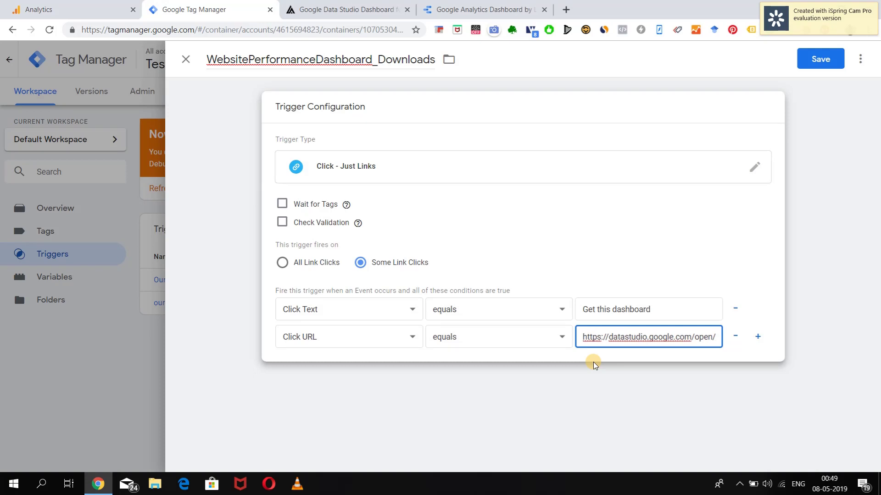
{"action": "key", "text": "Right"}
{"action": "key", "text": "Right"}
{"action": "key", "text": "Right"}
{"action": "key", "text": "Right"}
{"action": "key", "text": "Right"}
{"action": "key", "text": "Right"}
{"action": "key", "text": "Right"}
{"action": "key", "text": "Right"}
{"action": "key", "text": "Right"}
{"action": "key", "text": "Right"}
{"action": "key", "text": "Right"}
{"action": "key", "text": "Right"}
{"action": "key", "text": "Right"}
{"action": "key", "text": "Right"}
{"action": "key", "text": "Right"}
{"action": "key", "text": "Right"}
{"action": "key", "text": "Right"}
{"action": "key", "text": "Right"}
{"action": "key", "text": "Right"}
{"action": "key", "text": "Right"}
{"action": "key", "text": "Right"}
{"action": "key", "text": "Right"}
{"action": "key", "text": "Right"}
{"action": "key", "text": "Right"}
{"action": "key", "text": "Right"}
{"action": "key", "text": "Right"}
{"action": "key", "text": "Right"}
{"action": "key", "text": "Right"}
{"action": "key", "text": "Right"}
{"action": "key", "text": "Right"}
{"action": "key", "text": "Right"}
{"action": "key", "text": "Right"}
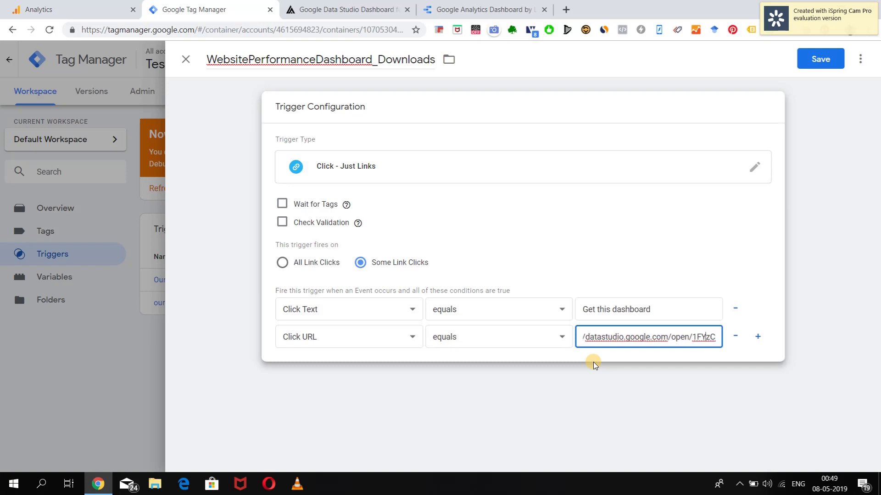
{"action": "key", "text": "Left"}
{"action": "key", "text": "Left"}
{"action": "key", "text": "Left"}
{"action": "left_click", "coordinate": [819, 63]}
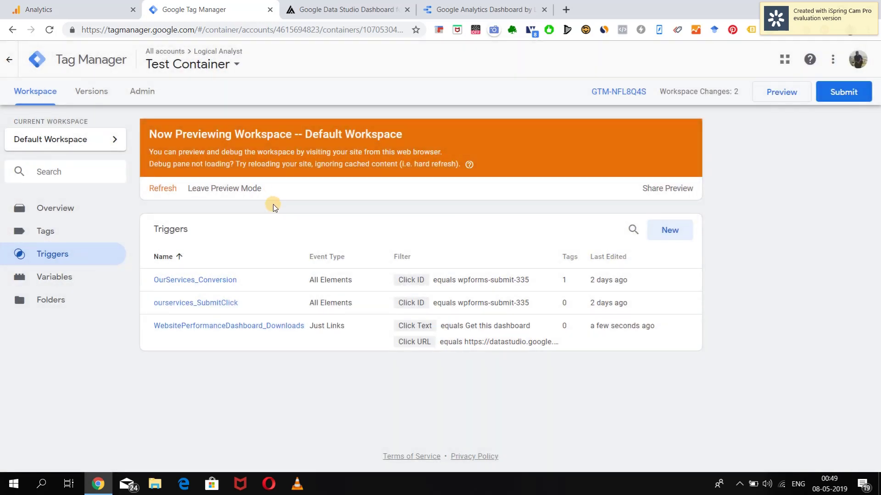
Step: Assign the WebsitePerformanceDashboard_Downloads trigger to the GA_Events_Dashboards_WebsitePerformanceDashboardClick tag and save the tag
{"action": "left_click", "coordinate": [62, 238]}
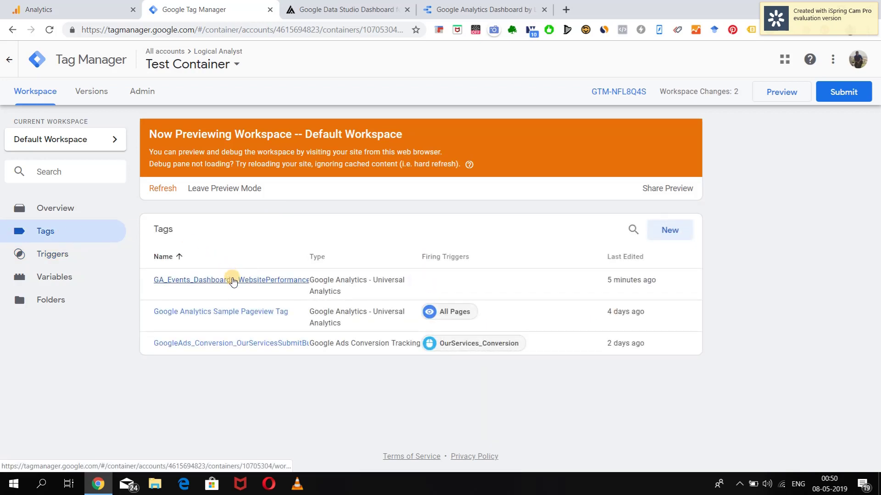
{"action": "left_click", "coordinate": [249, 282]}
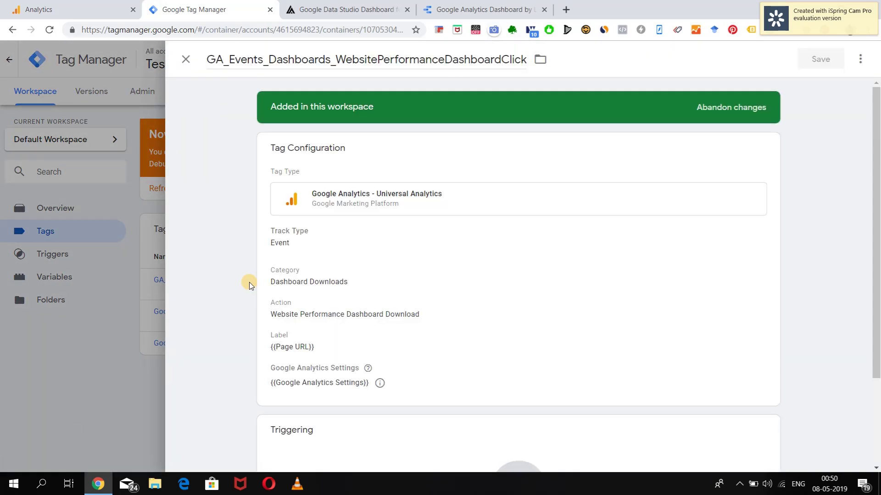
{"action": "scroll", "coordinate": [472, 356], "scroll_direction": "down", "scroll_amount": 3}
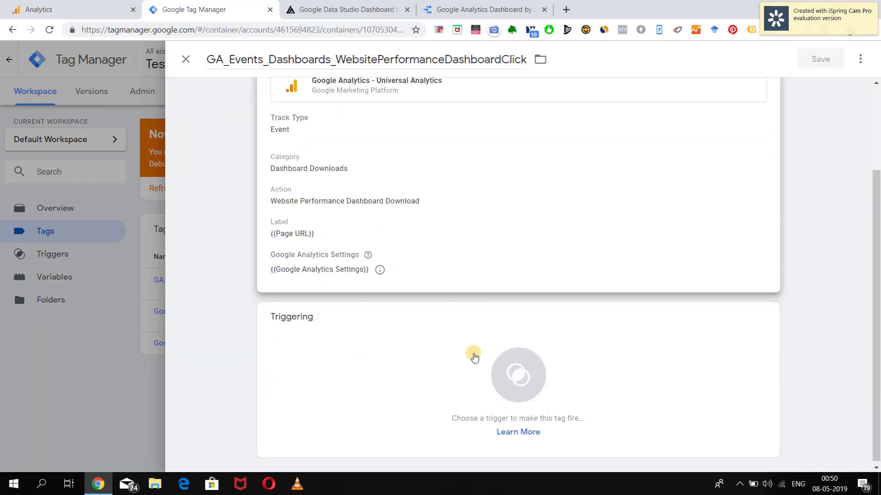
{"action": "left_click", "coordinate": [504, 371]}
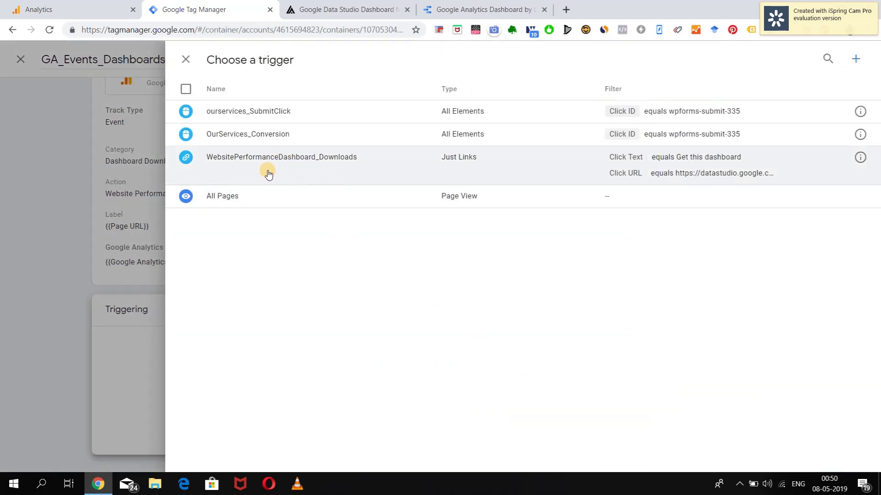
{"action": "left_click", "coordinate": [293, 168]}
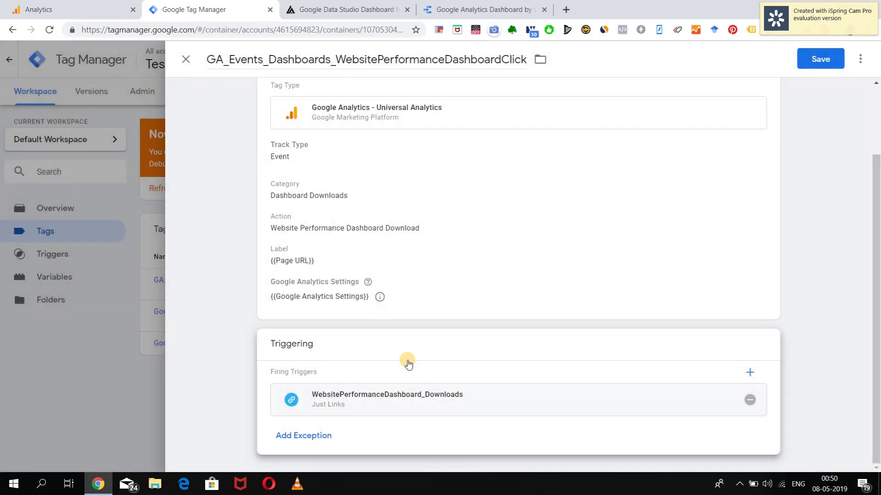
{"action": "left_click", "coordinate": [821, 62]}
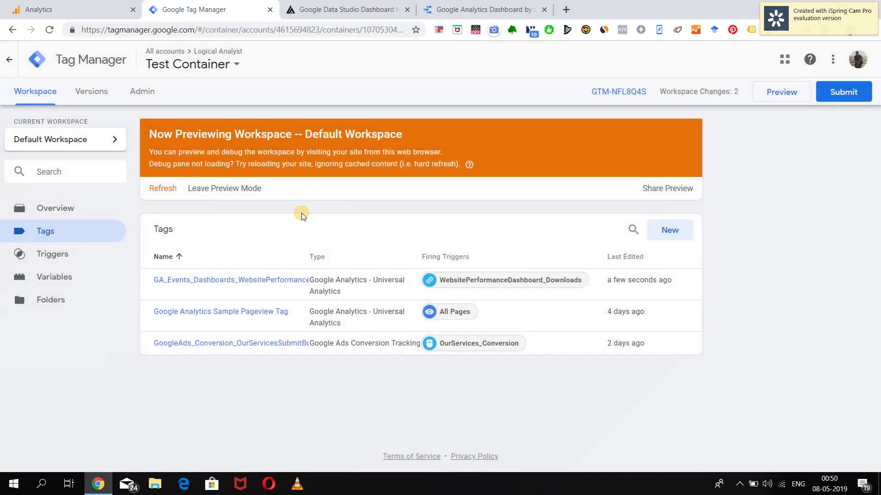
Step: Refresh the Default Workspace preview and reload the website performance dashboard article in its browser tab
{"action": "left_click", "coordinate": [166, 191]}
{"action": "left_click", "coordinate": [337, 8]}
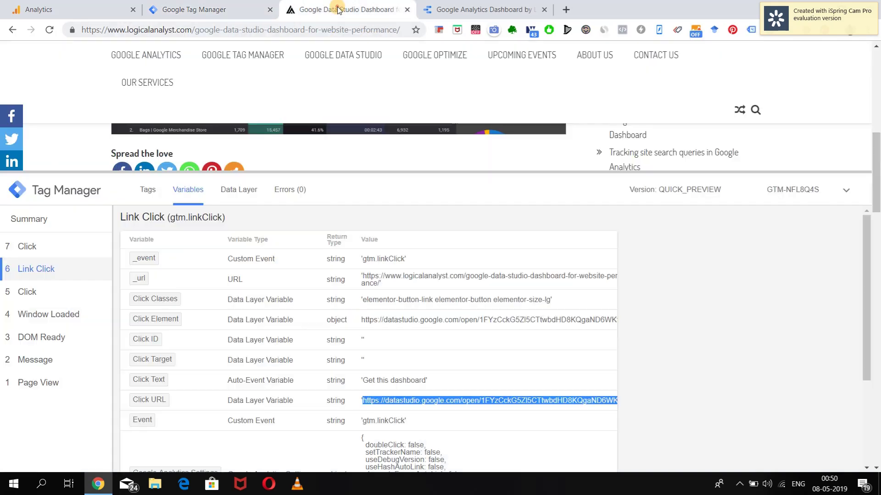
{"action": "left_click", "coordinate": [50, 29]}
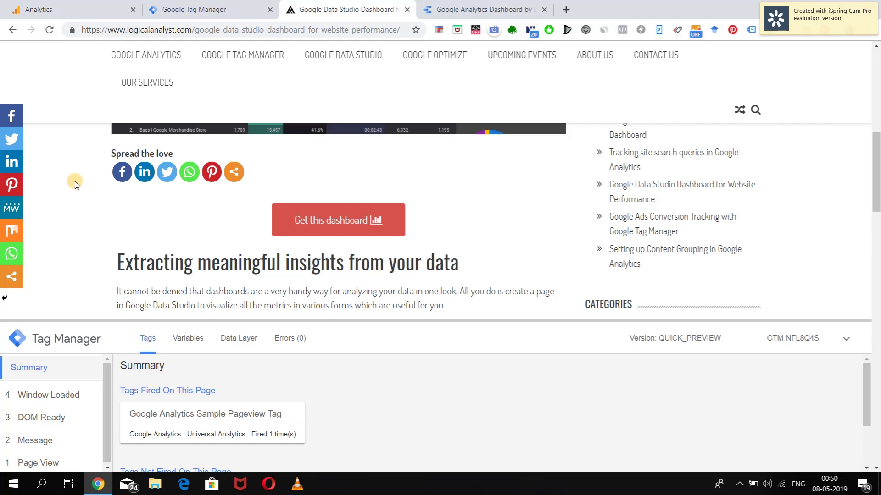
Step: Follow the article's Get this dashboard link and examine which tags fired on the Link Click event in an enlarged debug pane
{"action": "scroll", "coordinate": [75, 181], "scroll_direction": "up", "scroll_amount": 10}
{"action": "scroll", "coordinate": [76, 181], "scroll_direction": "down", "scroll_amount": 10}
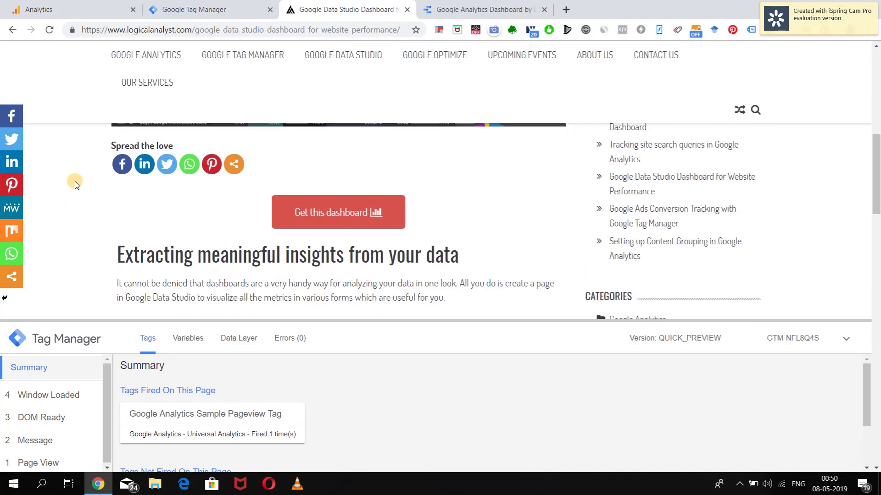
{"action": "left_click", "coordinate": [332, 217]}
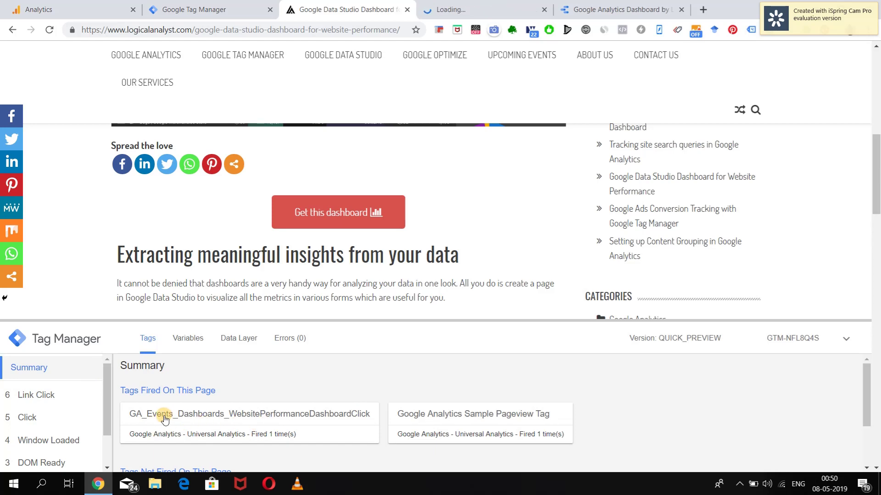
{"action": "left_click", "coordinate": [42, 398]}
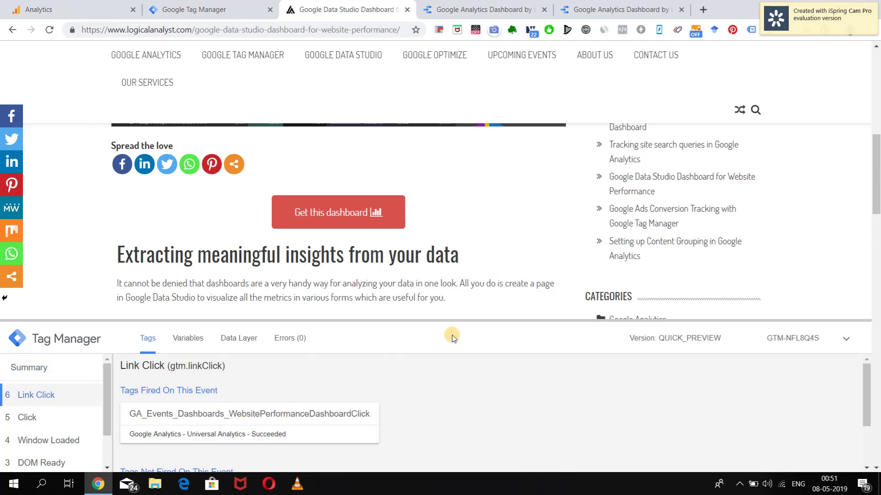
{"action": "left_click_drag", "start_coordinate": [450, 321], "coordinate": [433, 158]}
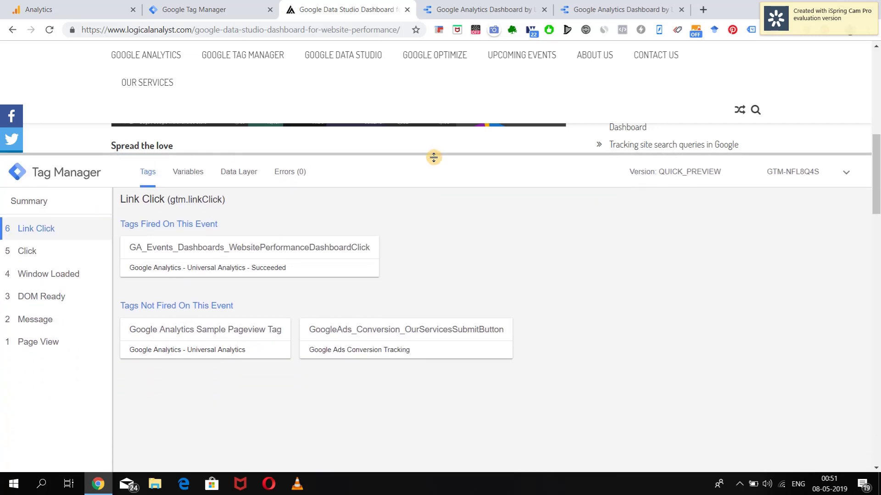
Step: Open the fired GA_Events_Dashboards_WebsitePerformanceDashboardClick tag's details in the debug pane and review its full list of properties
{"action": "left_click", "coordinate": [277, 265]}
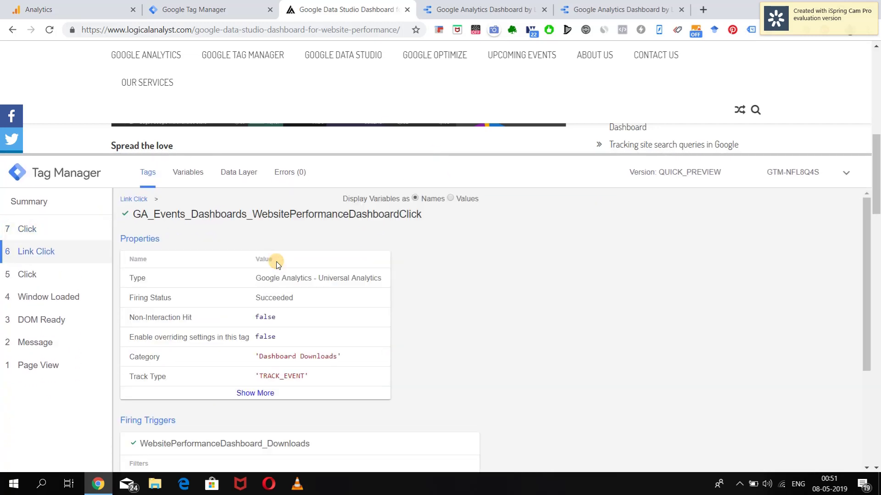
{"action": "left_click", "coordinate": [243, 393]}
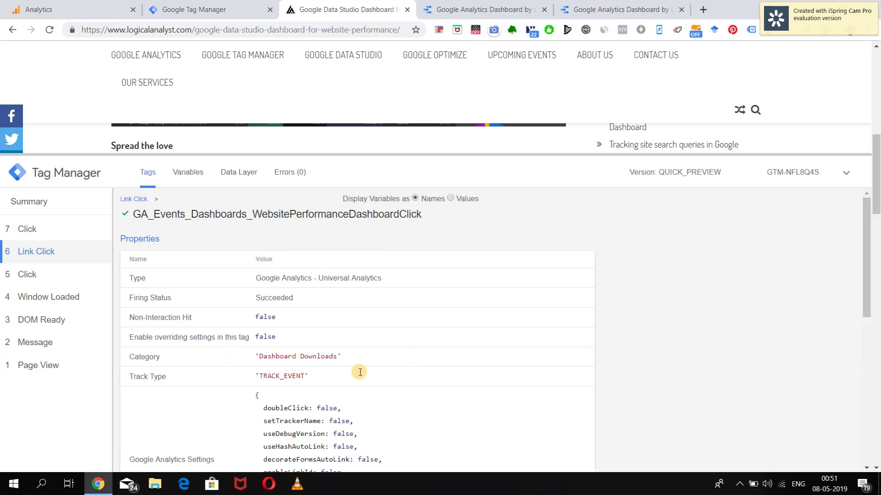
{"action": "scroll", "coordinate": [360, 372], "scroll_direction": "down", "scroll_amount": 2}
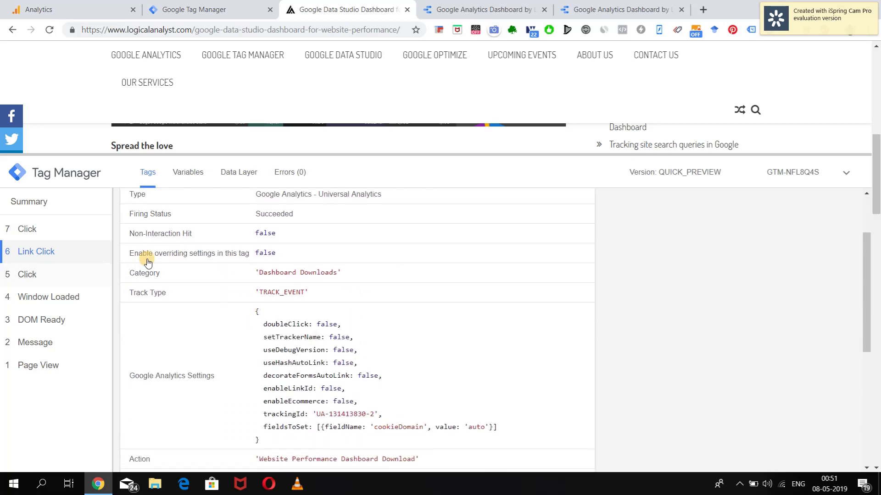
{"action": "scroll", "coordinate": [215, 270], "scroll_direction": "up", "scroll_amount": 2}
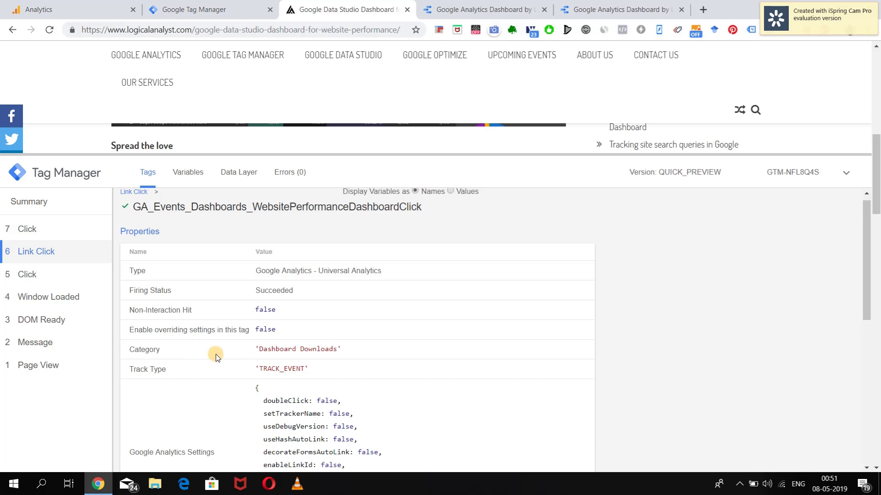
{"action": "scroll", "coordinate": [314, 357], "scroll_direction": "down", "scroll_amount": 1}
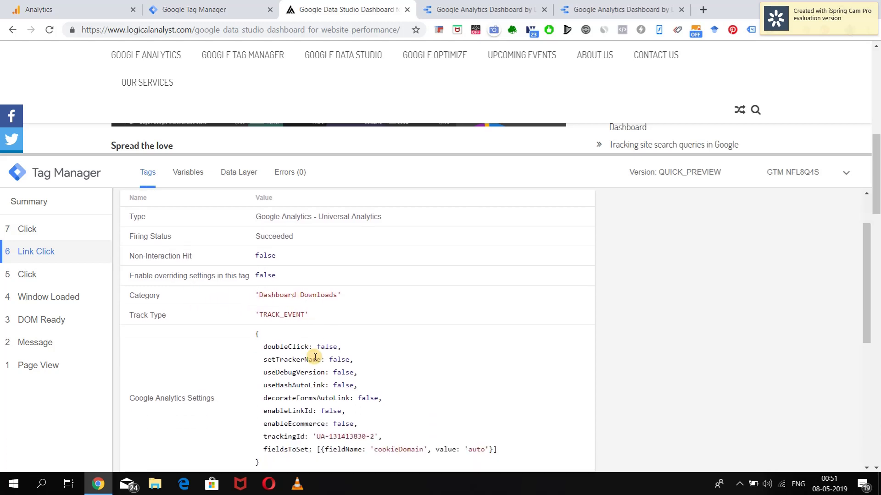
{"action": "scroll", "coordinate": [314, 358], "scroll_direction": "down", "scroll_amount": 4}
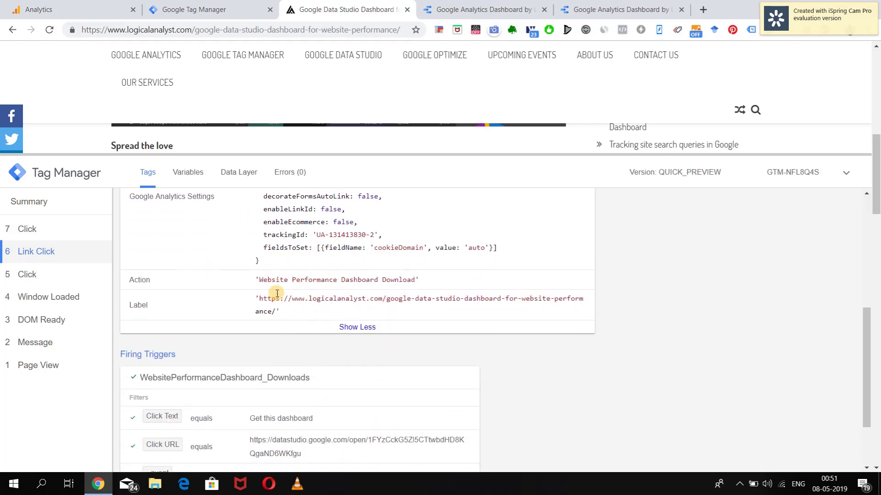
Step: Check the tag's Action and Label values and its firing trigger's filters, and shrink the debug pane to uncover the article
{"action": "left_click_drag", "start_coordinate": [262, 279], "coordinate": [416, 283]}
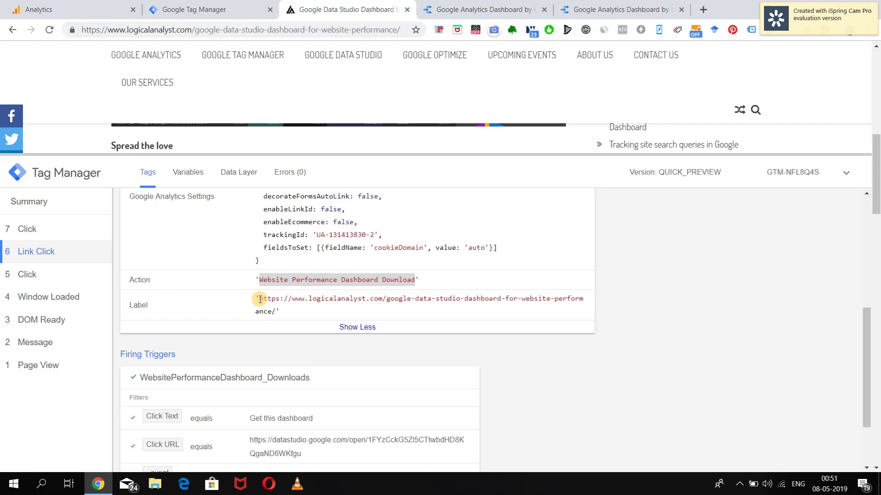
{"action": "left_click_drag", "start_coordinate": [260, 300], "coordinate": [276, 312]}
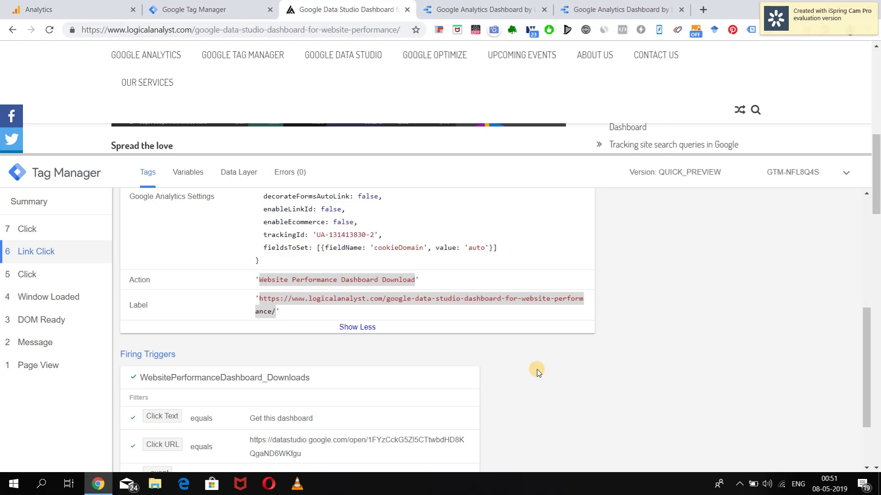
{"action": "scroll", "coordinate": [536, 369], "scroll_direction": "down", "scroll_amount": 2}
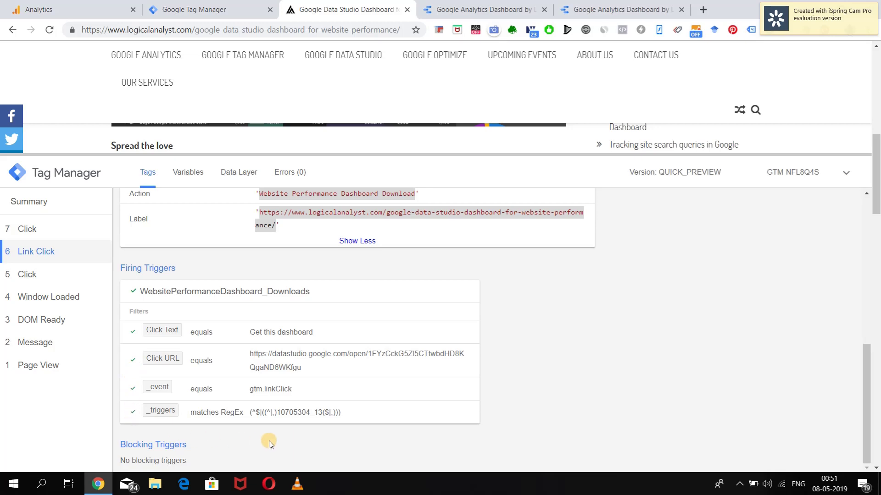
{"action": "scroll", "coordinate": [269, 441], "scroll_direction": "up", "scroll_amount": 10}
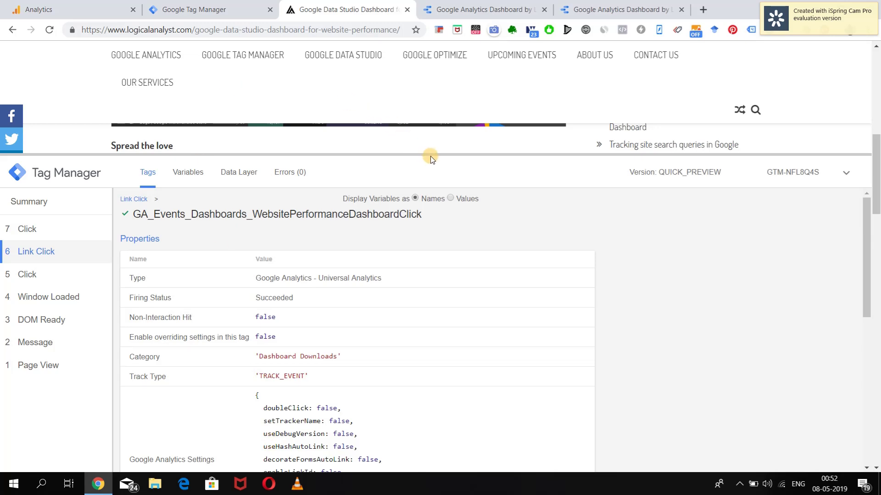
{"action": "left_click_drag", "start_coordinate": [430, 155], "coordinate": [420, 293]}
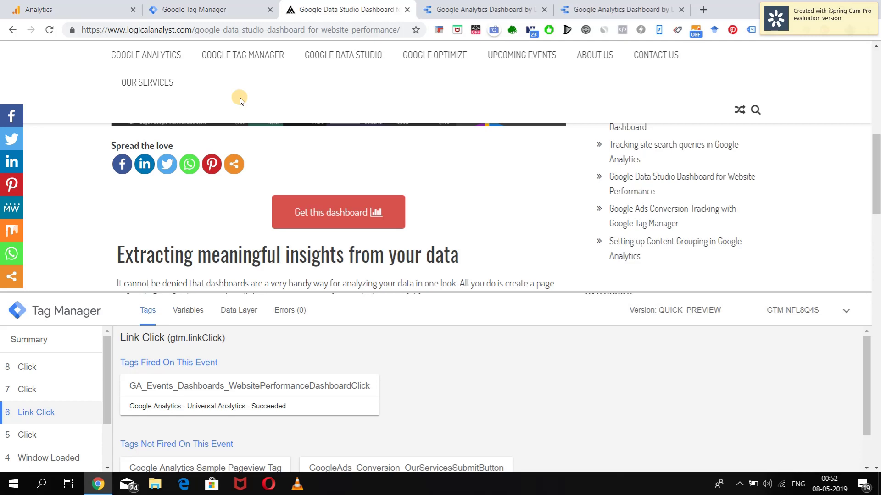
{"action": "left_click", "coordinate": [202, 7]}
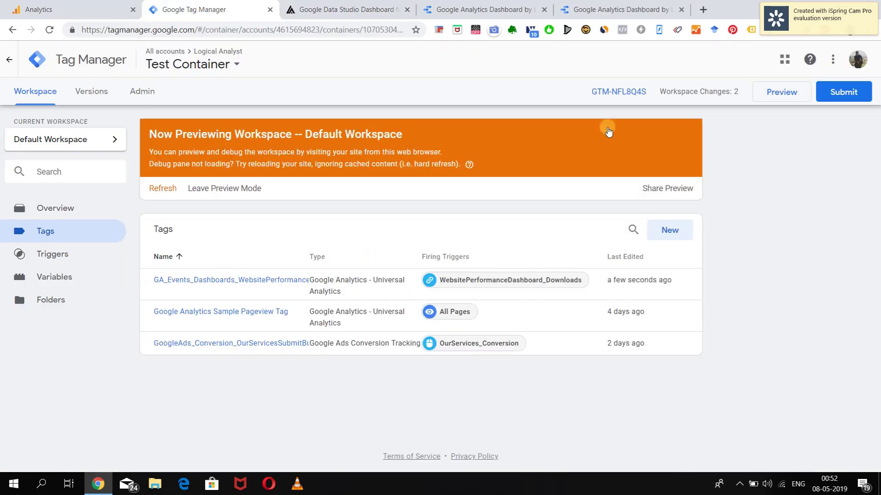
{"action": "left_click", "coordinate": [847, 91]}
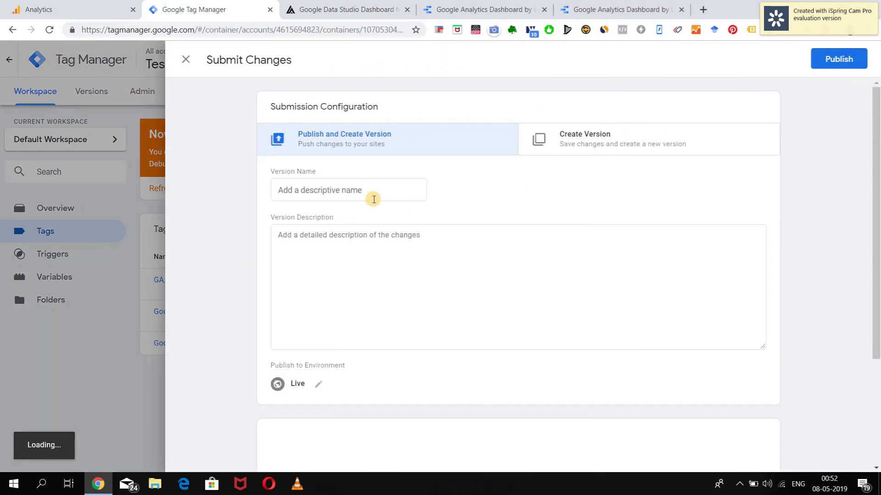
{"action": "left_click", "coordinate": [353, 186]}
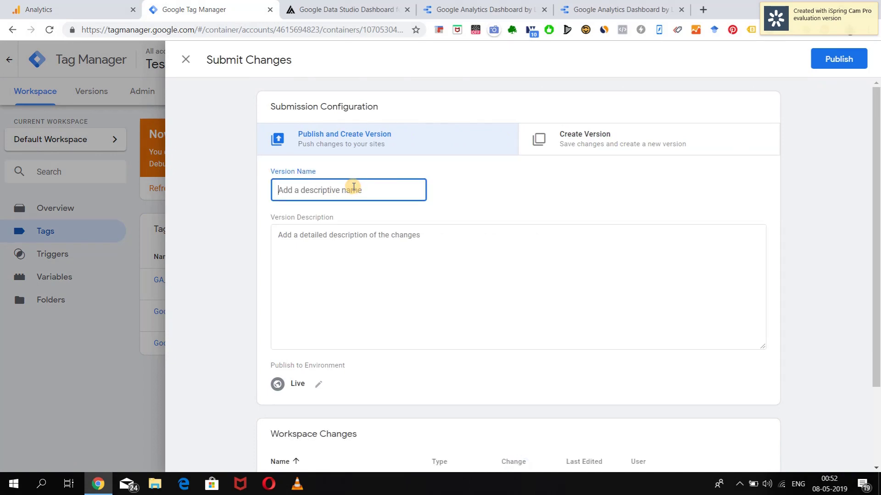
{"action": "left_click", "coordinate": [828, 61]}
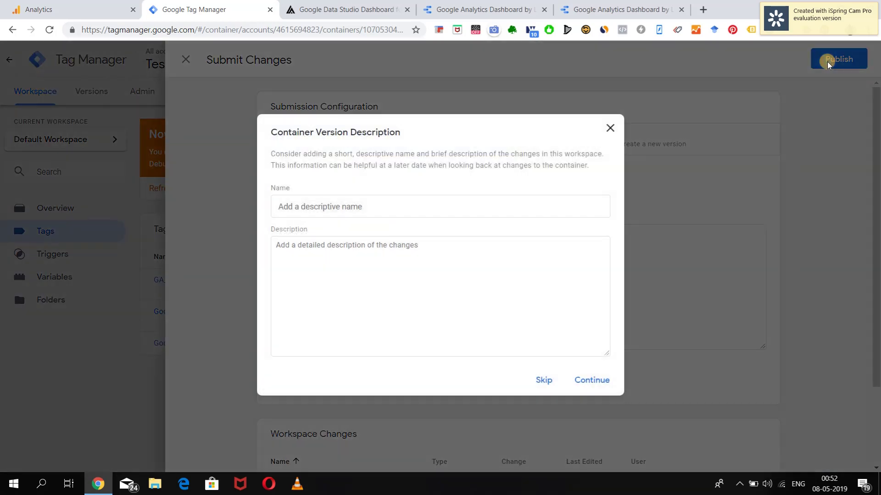
{"action": "left_click", "coordinate": [583, 382]}
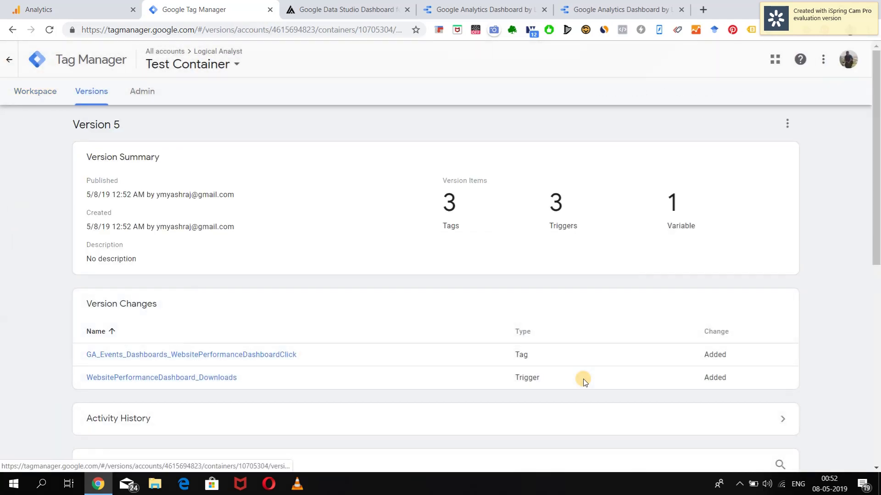
Step: Return to the container's workspace overview, and follow the Get this dashboard link on the article in its browser tab
{"action": "left_click", "coordinate": [29, 93]}
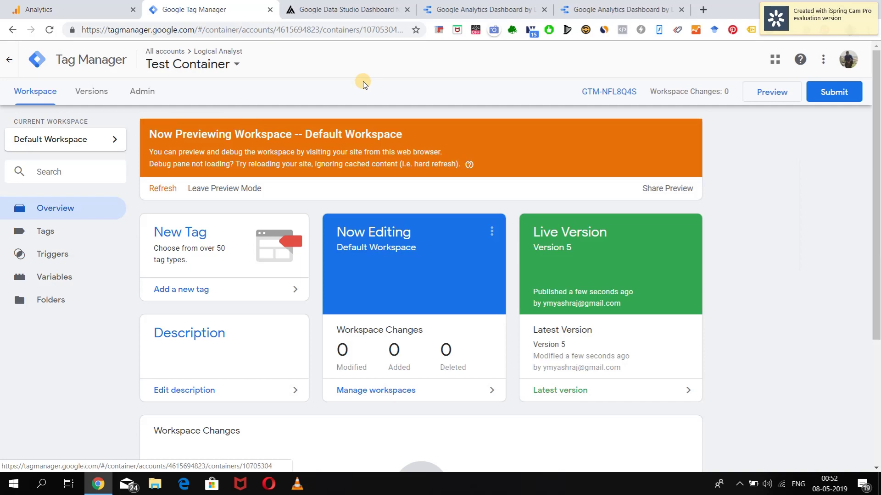
{"action": "left_click", "coordinate": [344, 9]}
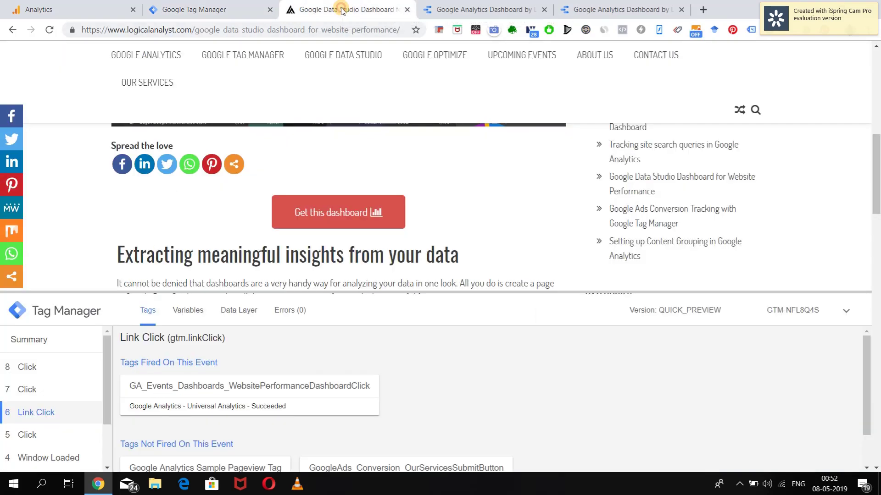
{"action": "left_click", "coordinate": [344, 214]}
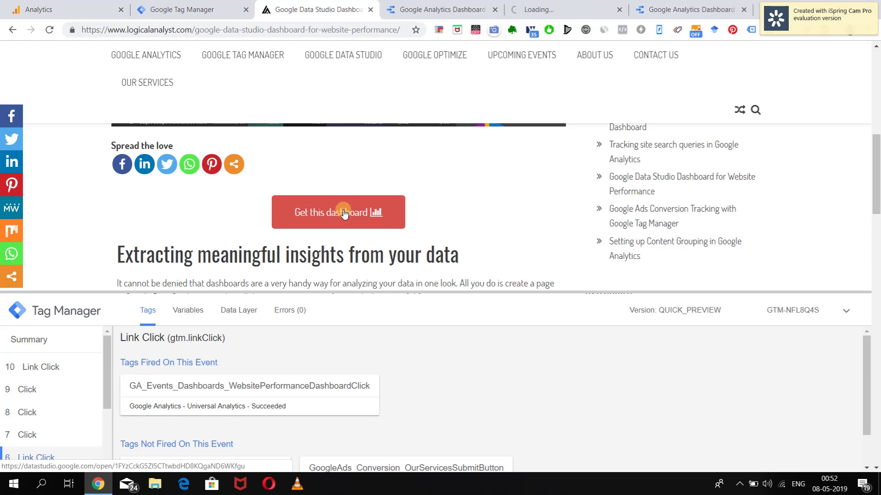
Step: Switch to Google Analytics and select the All Web Site Data view of the Logical Analyst account's Test property
{"action": "left_click", "coordinate": [41, 9]}
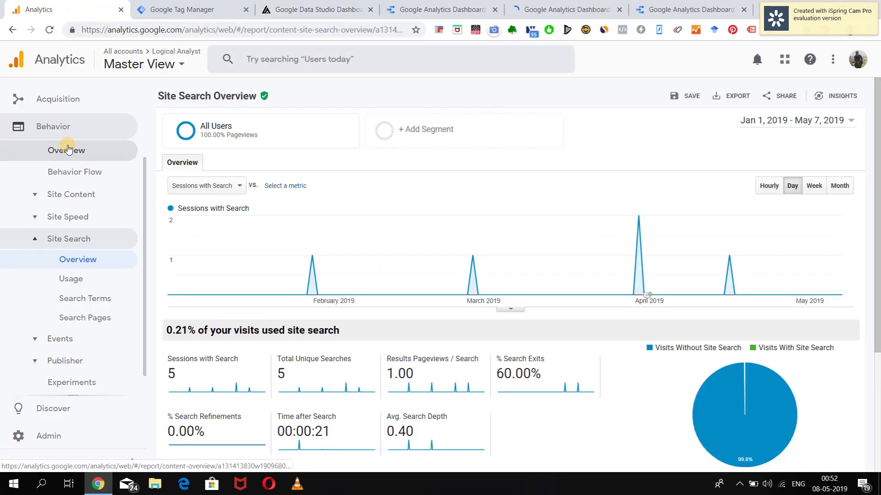
{"action": "scroll", "coordinate": [69, 144], "scroll_direction": "up", "scroll_amount": 3}
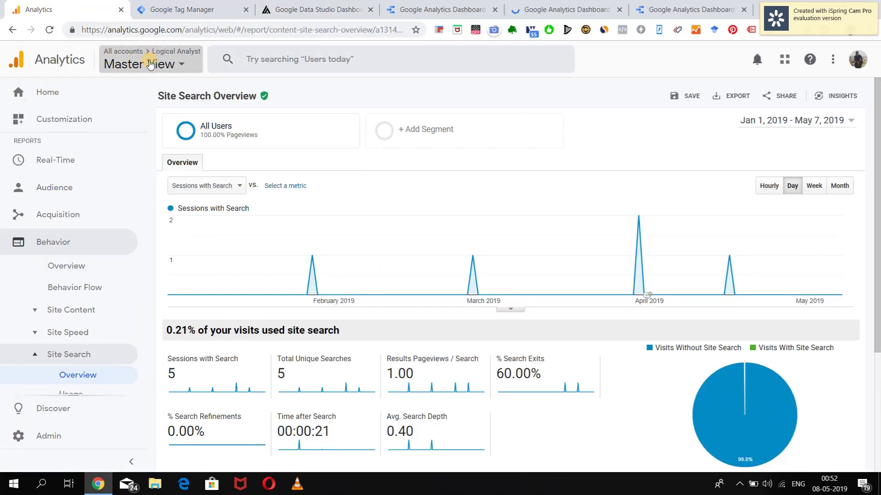
{"action": "left_click", "coordinate": [148, 60]}
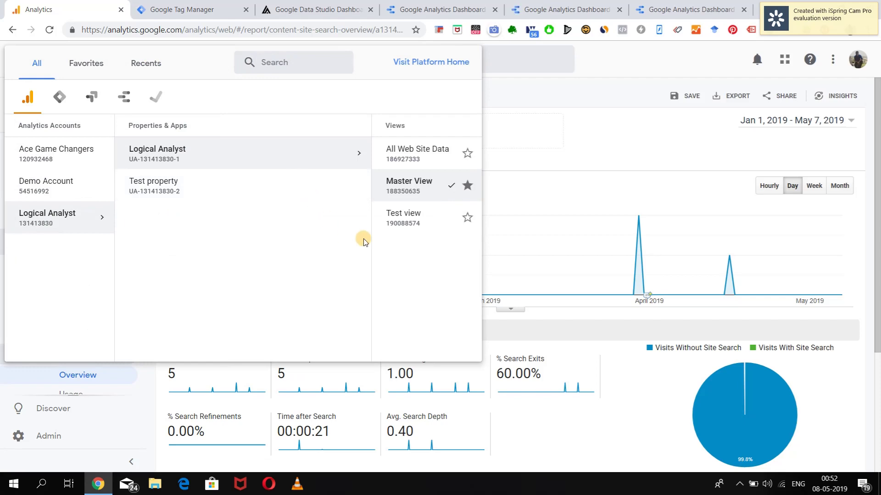
{"action": "left_click", "coordinate": [202, 189]}
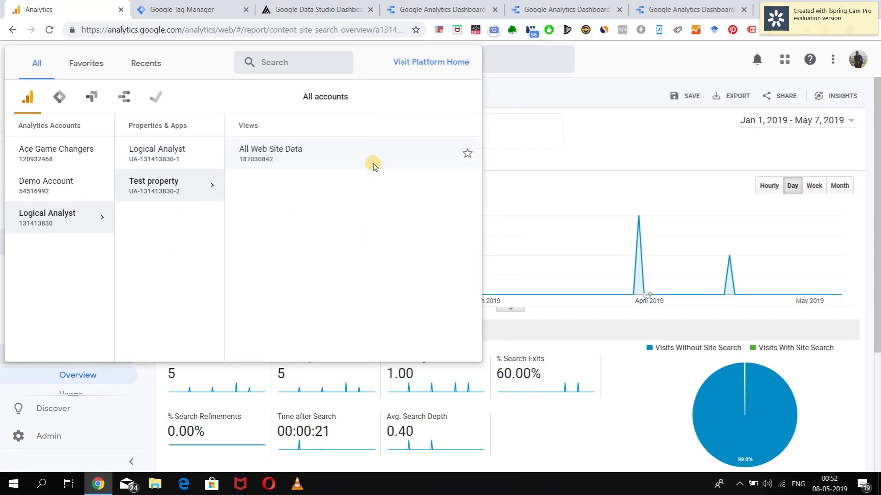
{"action": "left_click", "coordinate": [367, 155]}
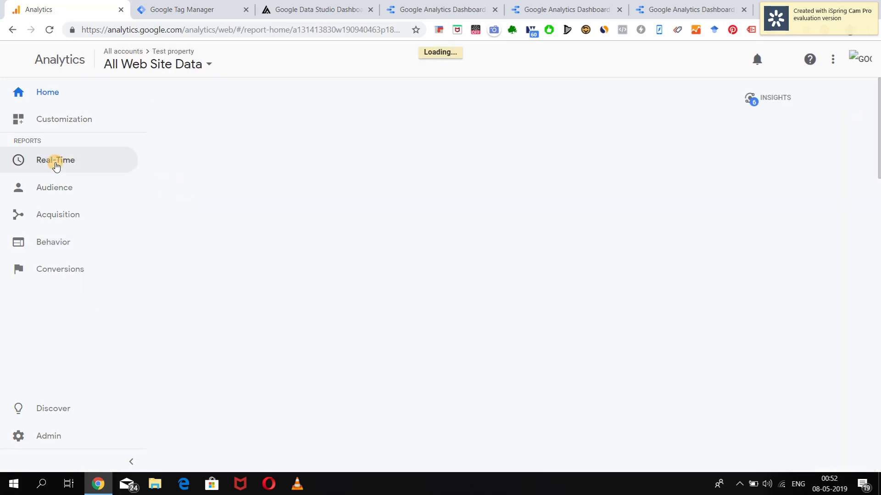
Step: Check the Real-Time overview for active users and open the Real-Time Events report
{"action": "left_click", "coordinate": [55, 165]}
{"action": "left_click", "coordinate": [58, 186]}
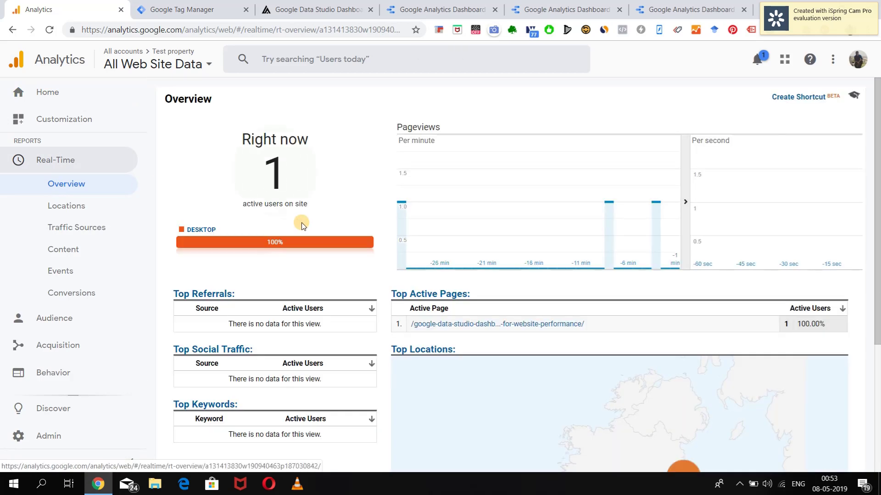
{"action": "left_click", "coordinate": [47, 274]}
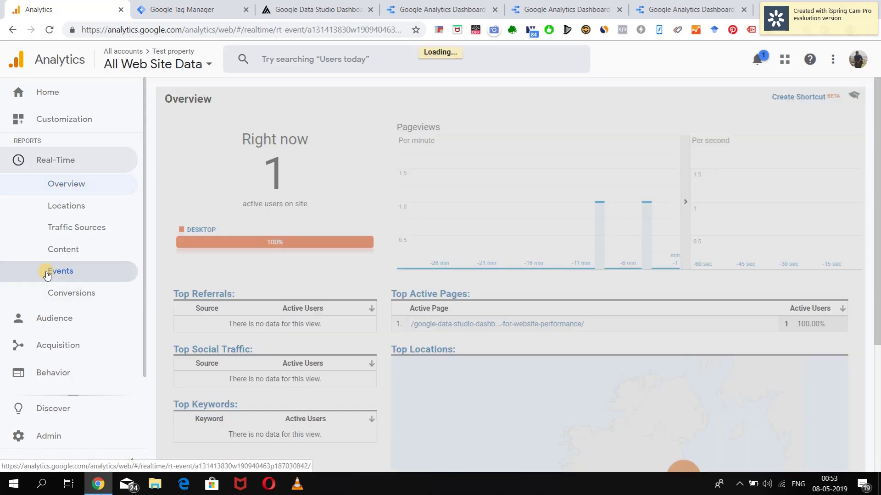